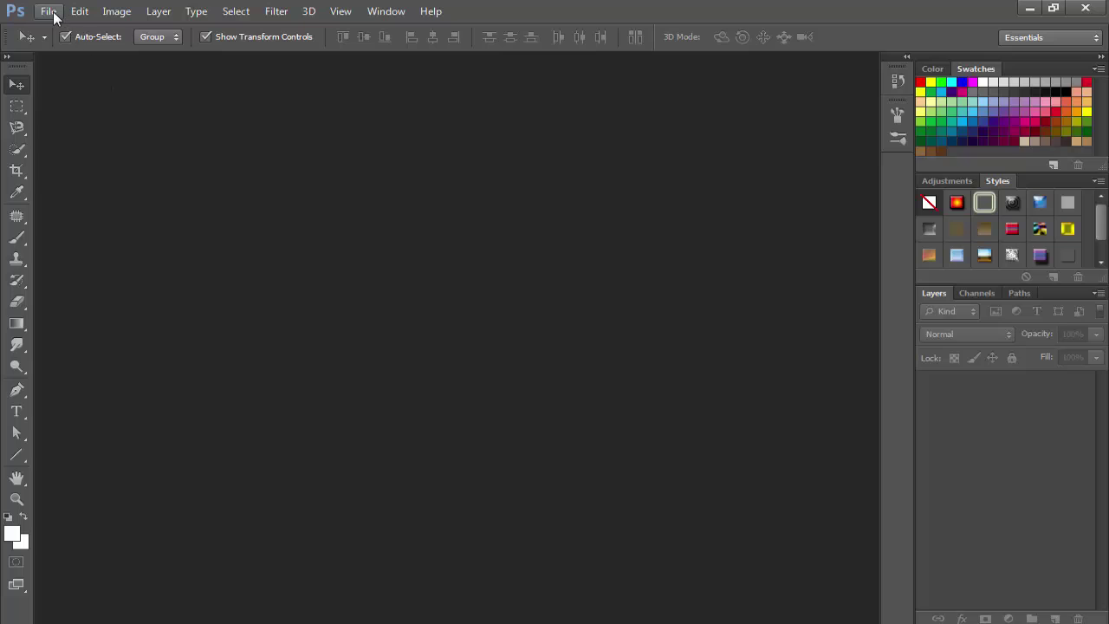
# Open the photo IMG-20180331-WA0023 from the Pictures library.
pyautogui.click(52, 14)
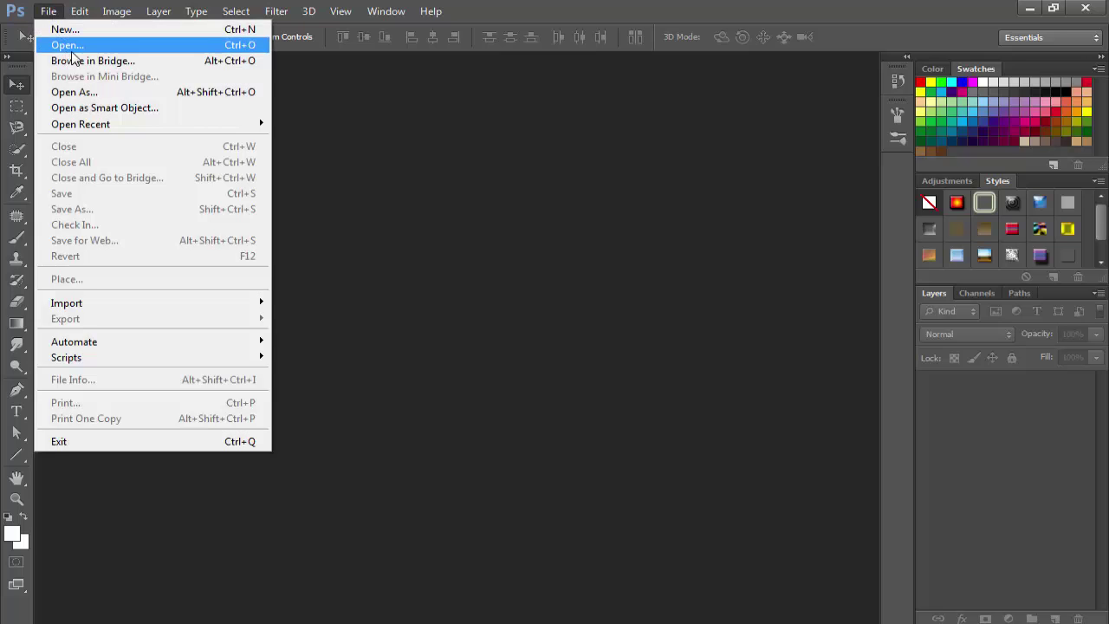
pyautogui.click(240, 45)
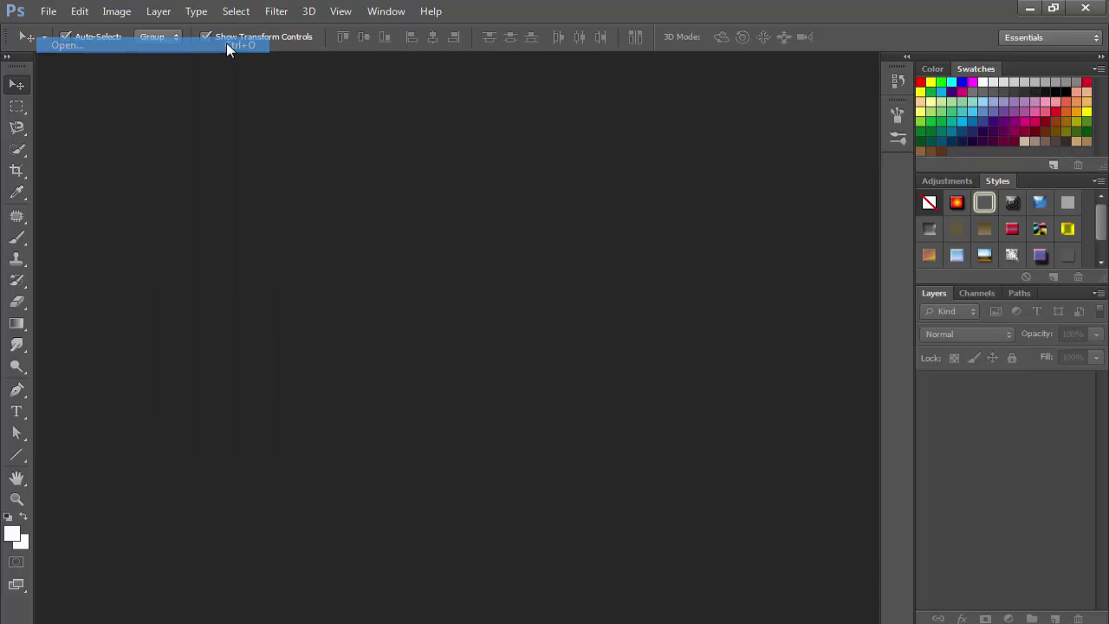
pyautogui.click(555, 251)
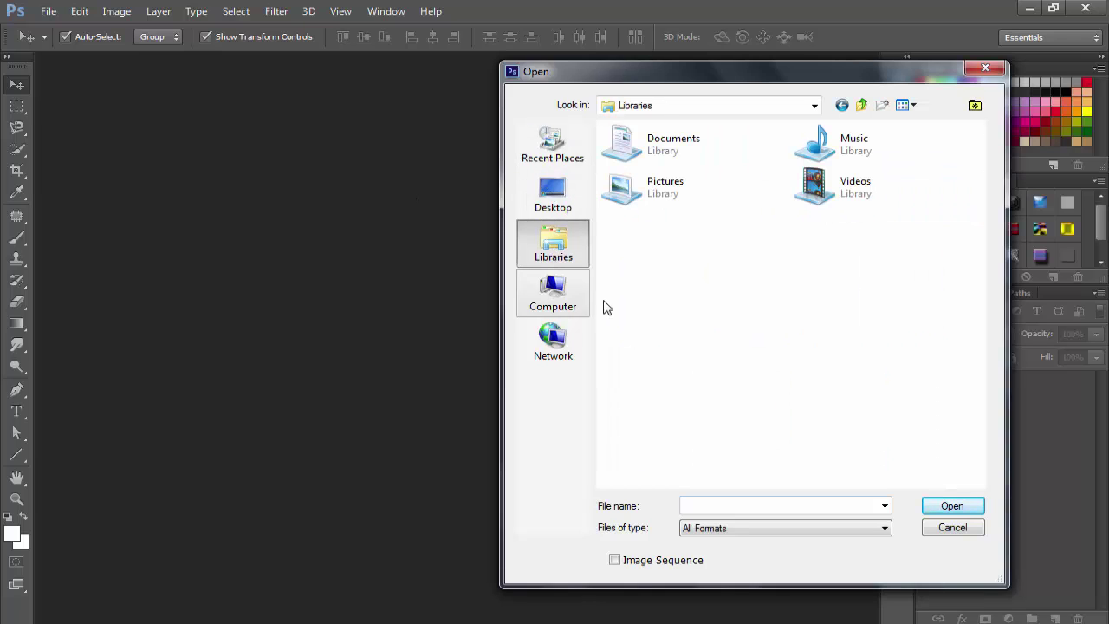
pyautogui.doubleClick(686, 190)
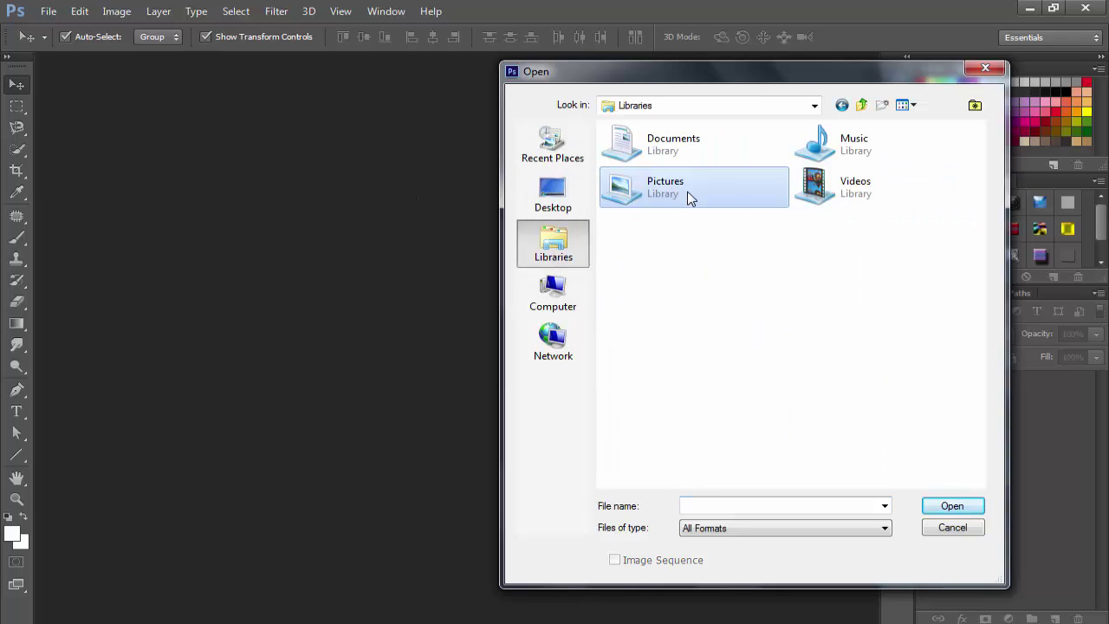
pyautogui.click(622, 299)
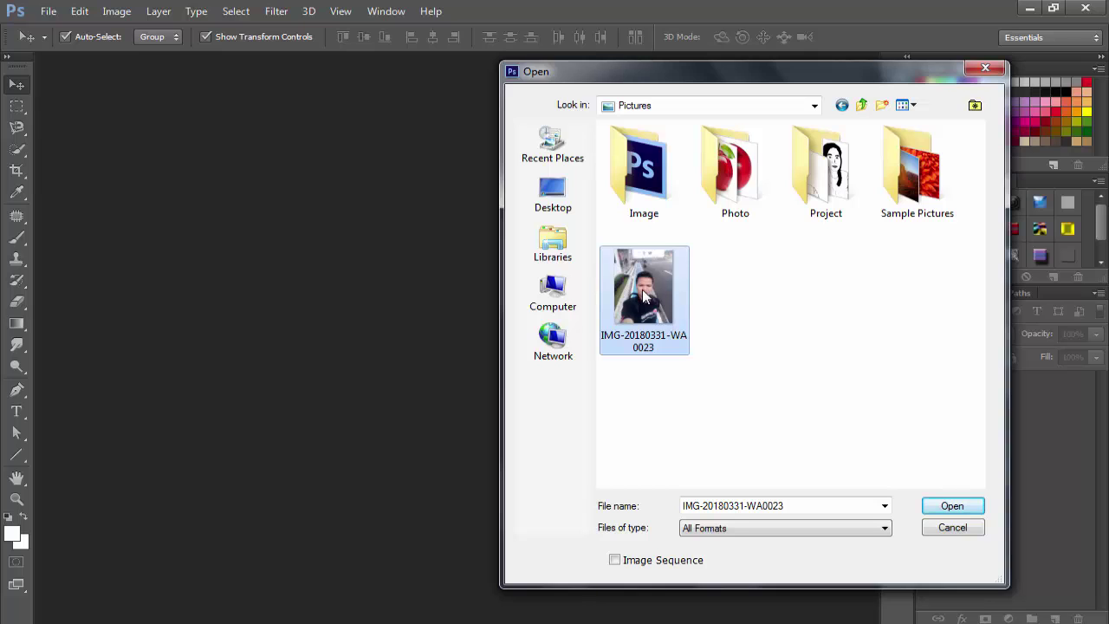
pyautogui.click(949, 513)
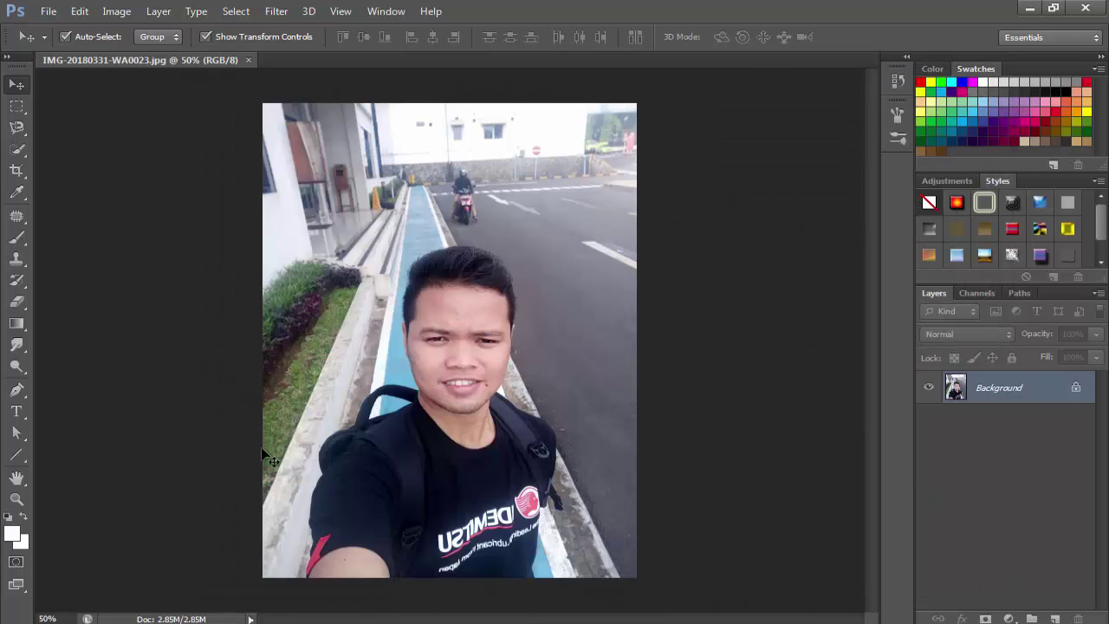
pyautogui.scroll(1, 424, 360)
pyautogui.scroll(-1, 425, 360)
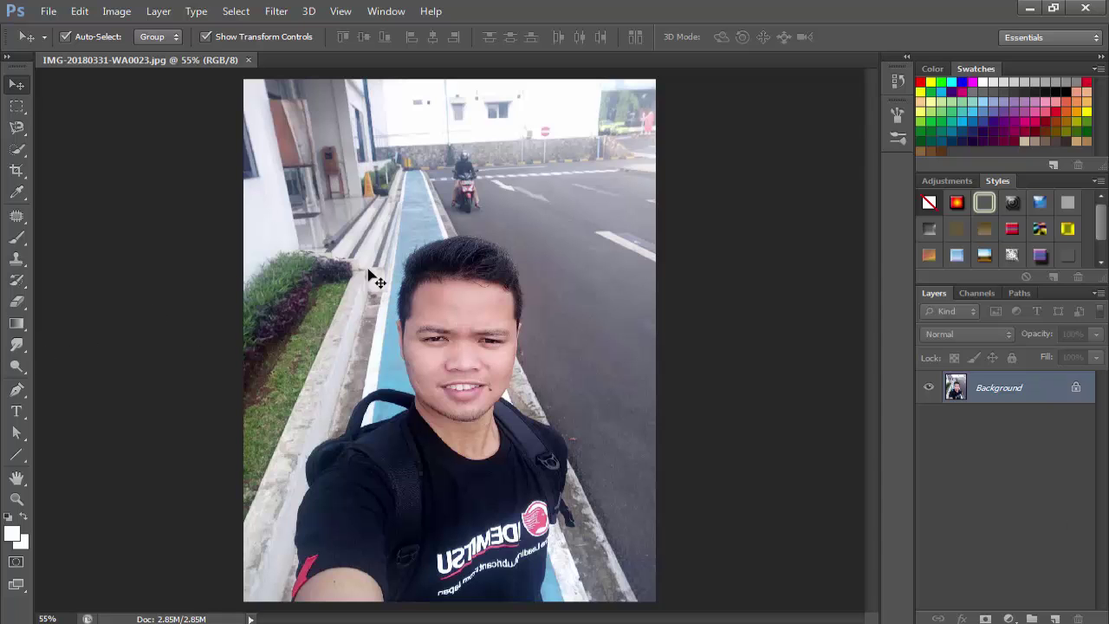
# Create a new 1000 × 720 pixel RGB document at 72 pixels/inch with a white background.
pyautogui.click(47, 12)
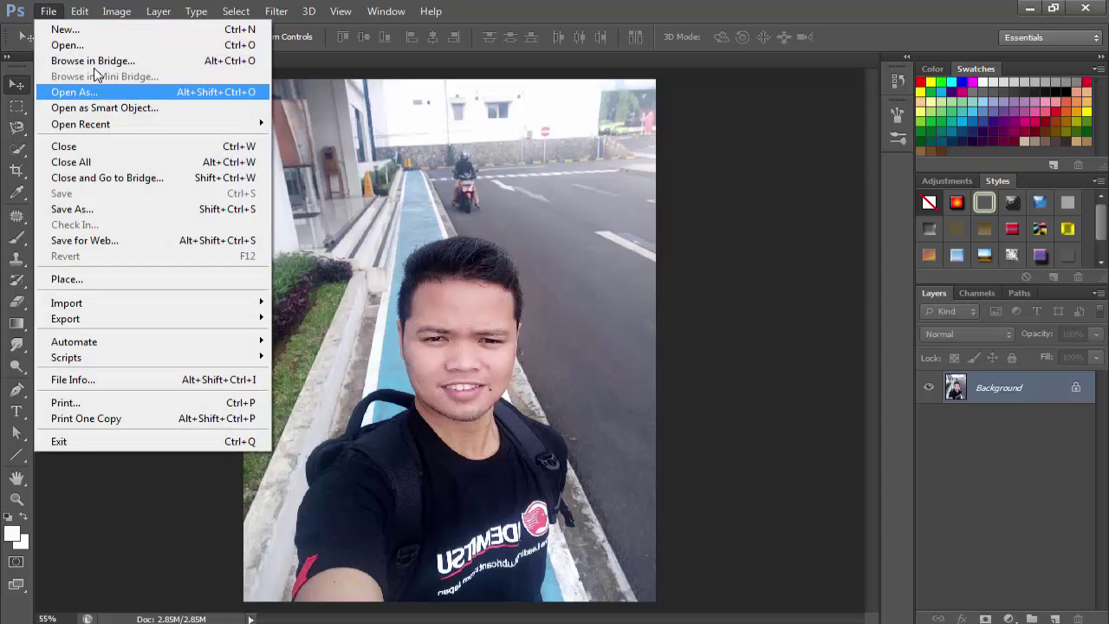
pyautogui.click(112, 35)
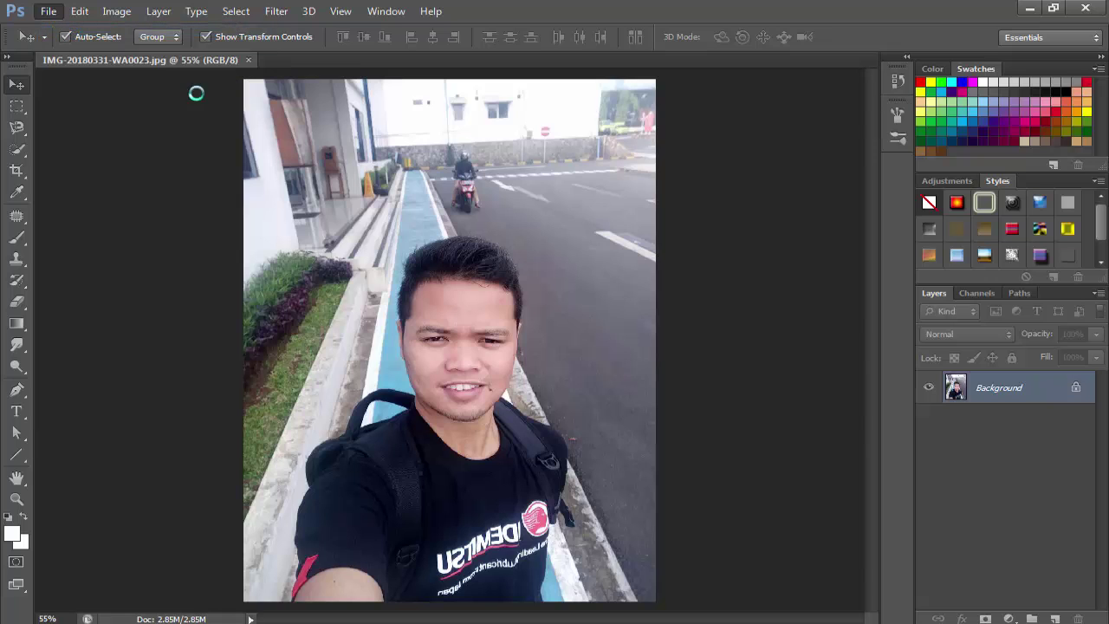
pyautogui.click(500, 223)
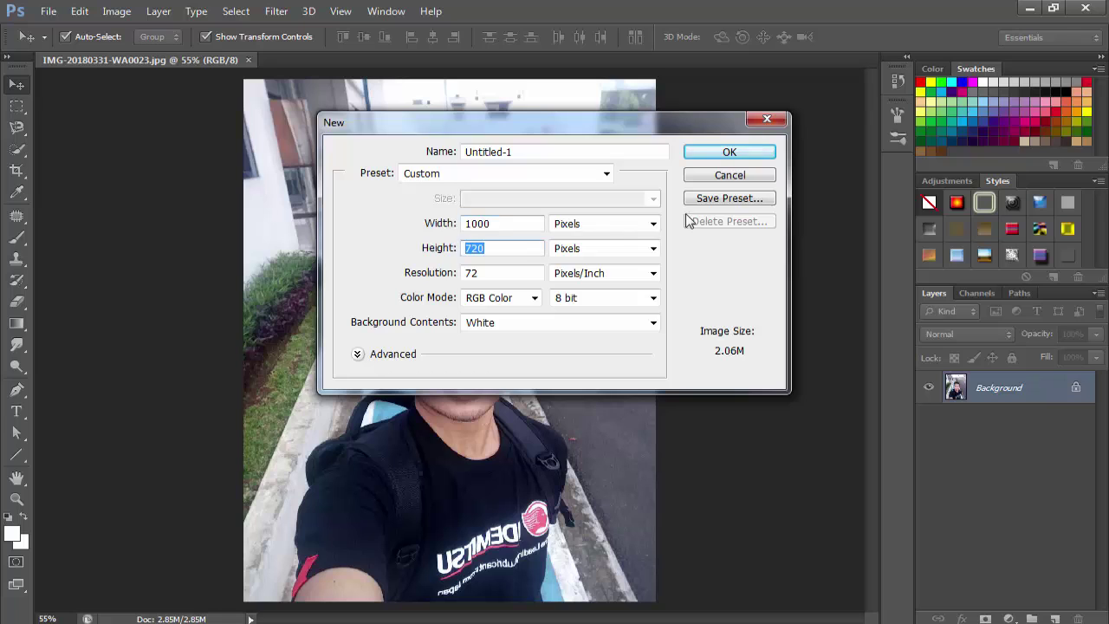
pyautogui.click(730, 153)
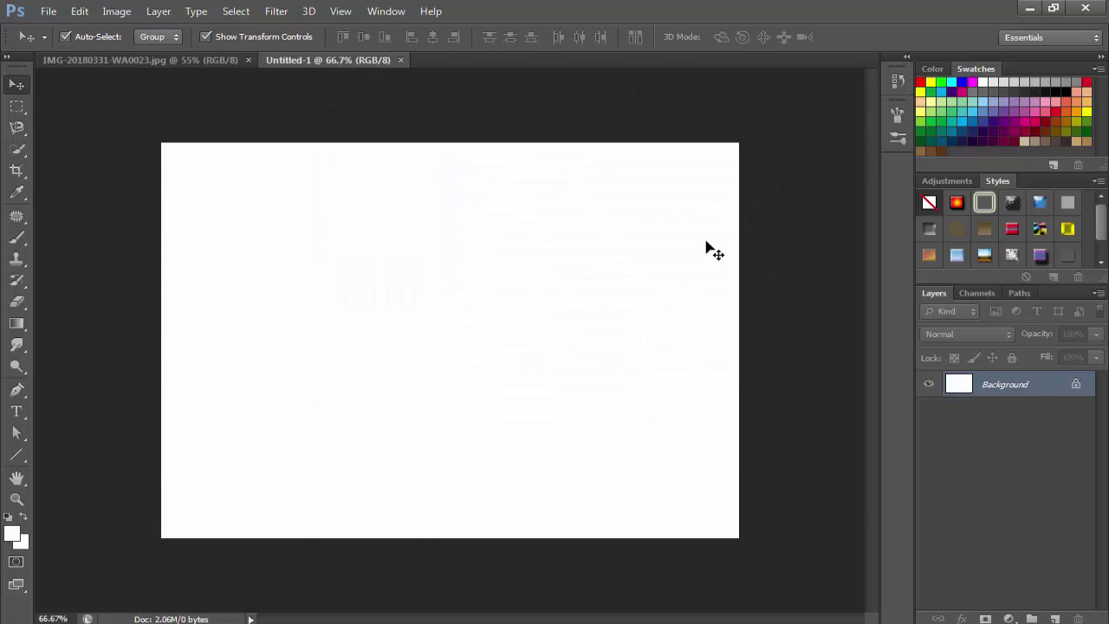
# Copy a rectangular piece with the left half of the hair and forehead from the photo into Untitled-1, scaling it to about 92%.
pyautogui.click(169, 61)
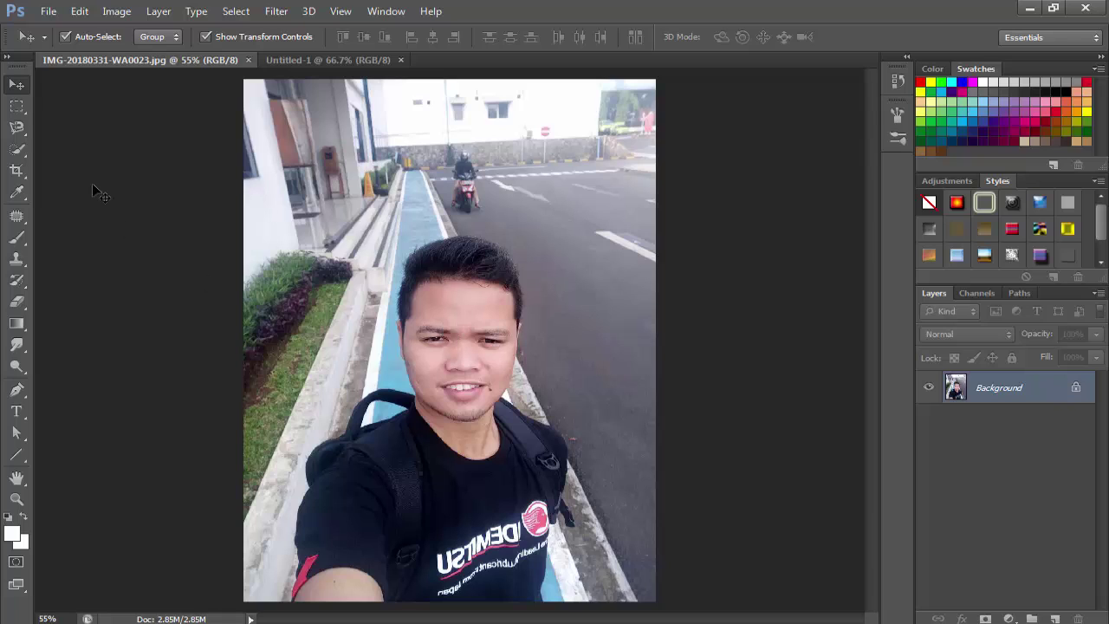
pyautogui.click(17, 107)
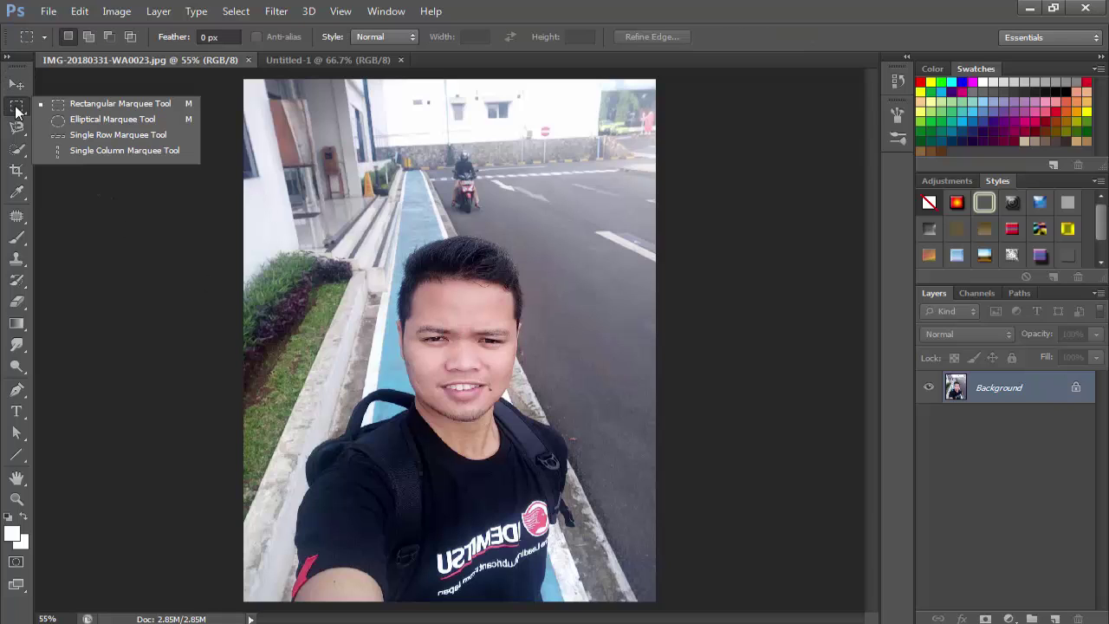
pyautogui.click(123, 106)
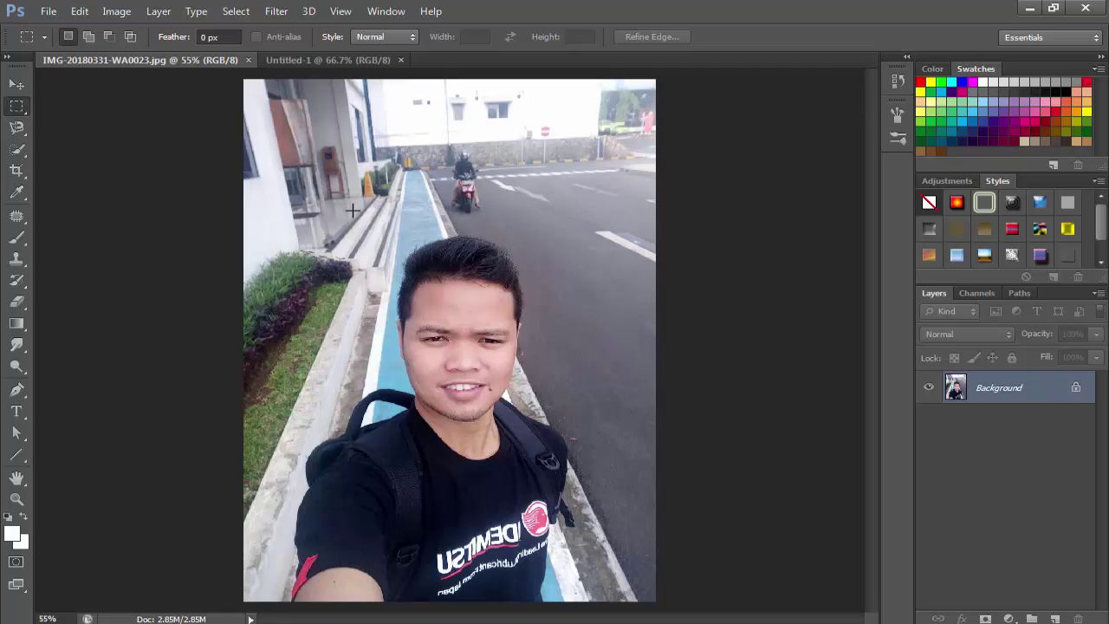
pyautogui.moveTo(350, 209); pyautogui.dragTo(461, 317)
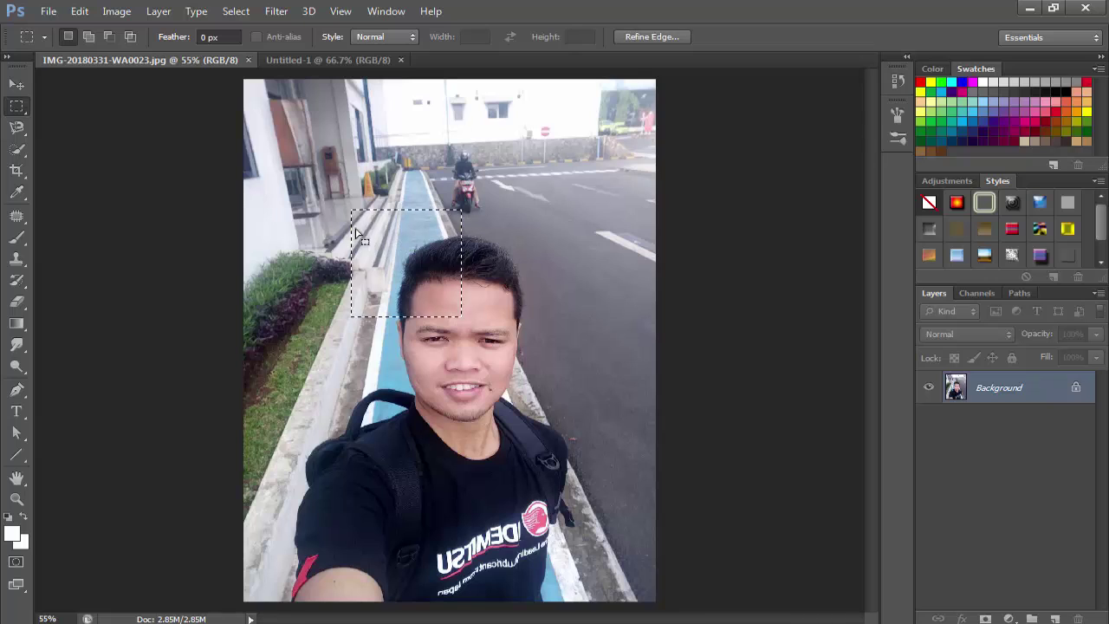
pyautogui.click(19, 85)
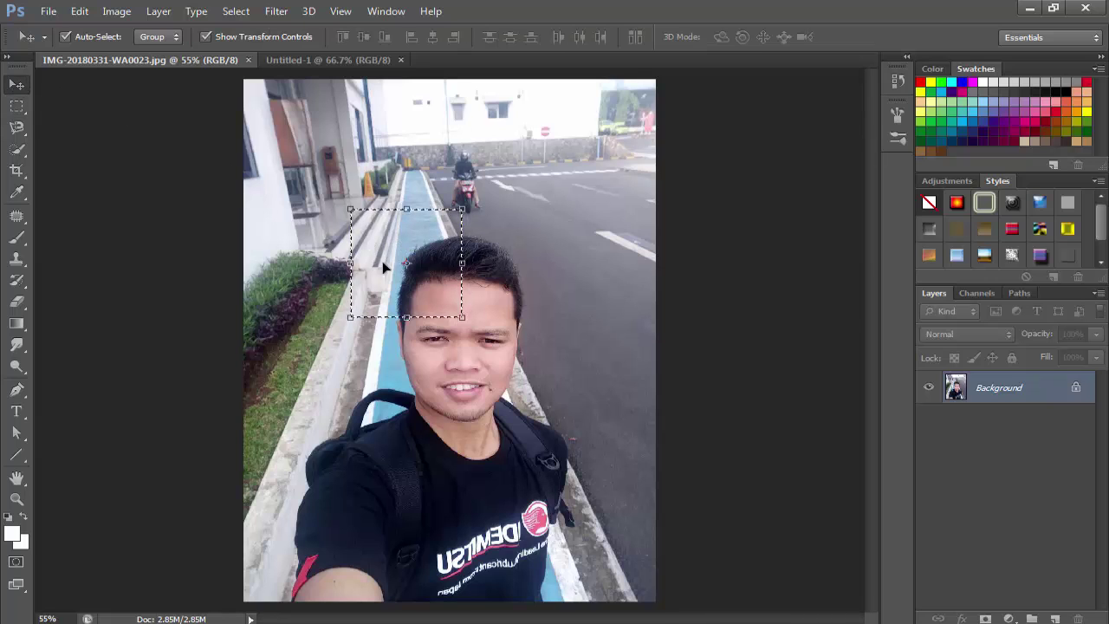
pyautogui.moveTo(399, 241); pyautogui.dragTo(367, 238)
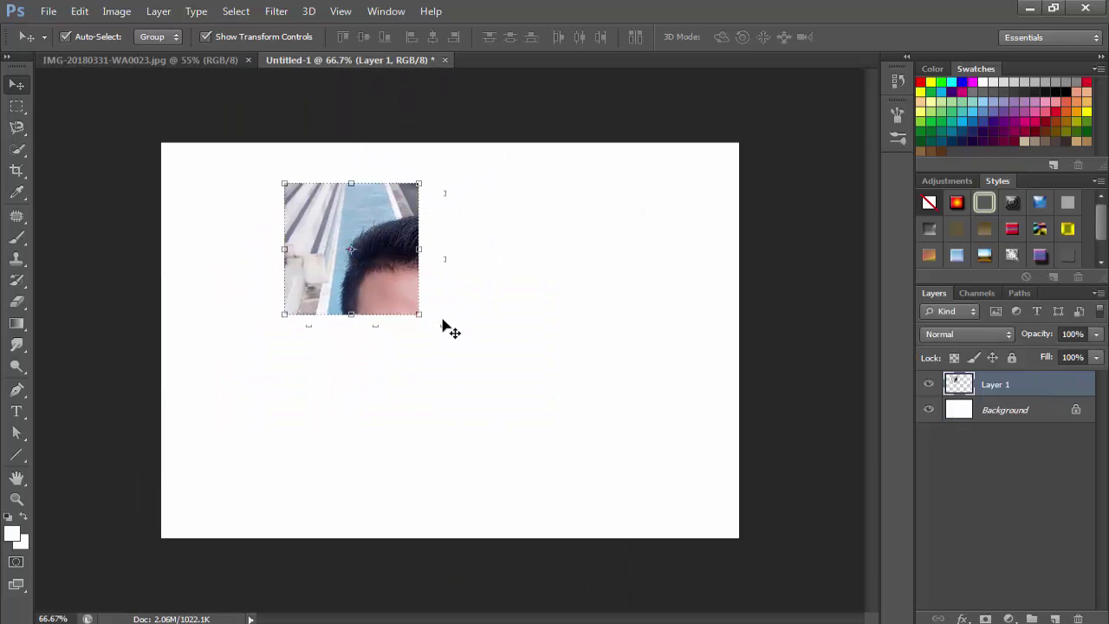
pyautogui.moveTo(419, 317); pyautogui.dragTo(408, 303)
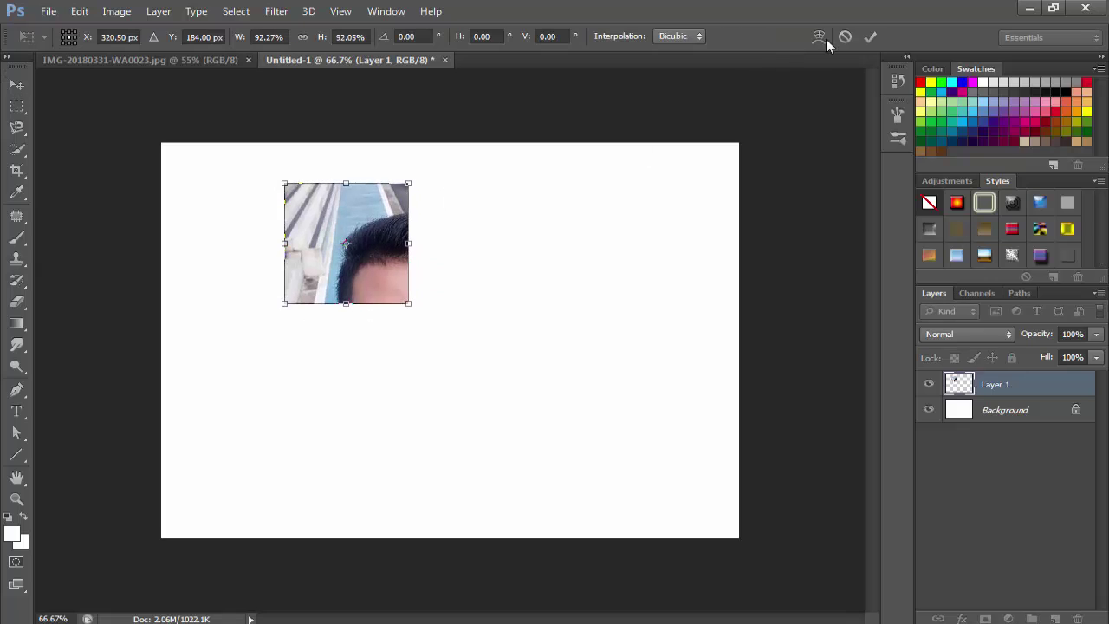
pyautogui.click(870, 37)
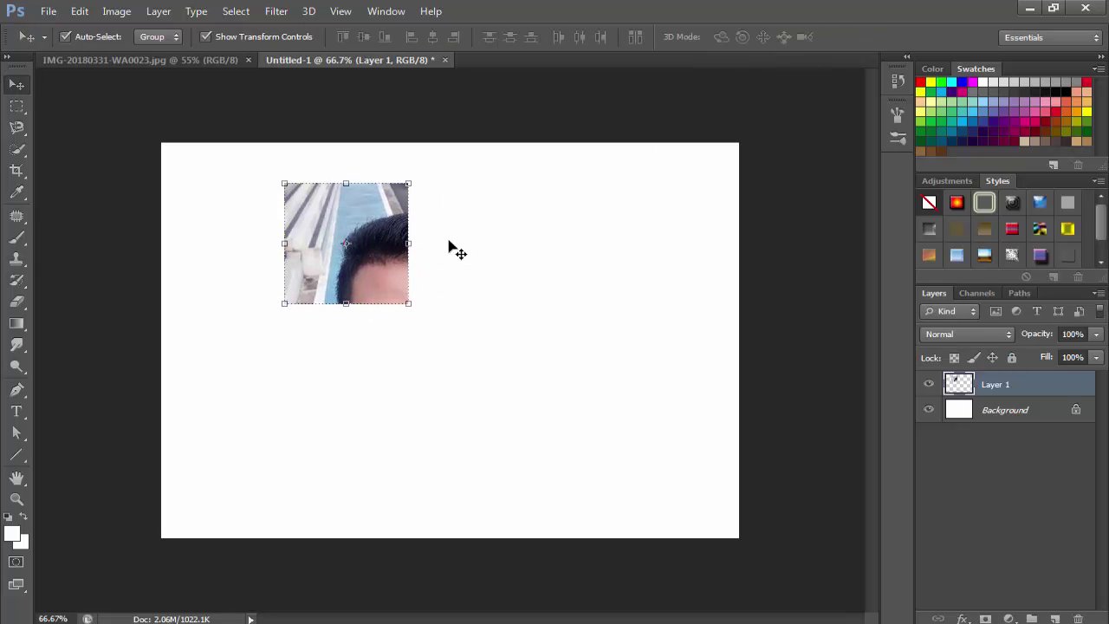
# Copy the right half of the hair and forehead from the photo into Untitled-1, placing it slightly reduced to the right of the first piece.
pyautogui.click(174, 60)
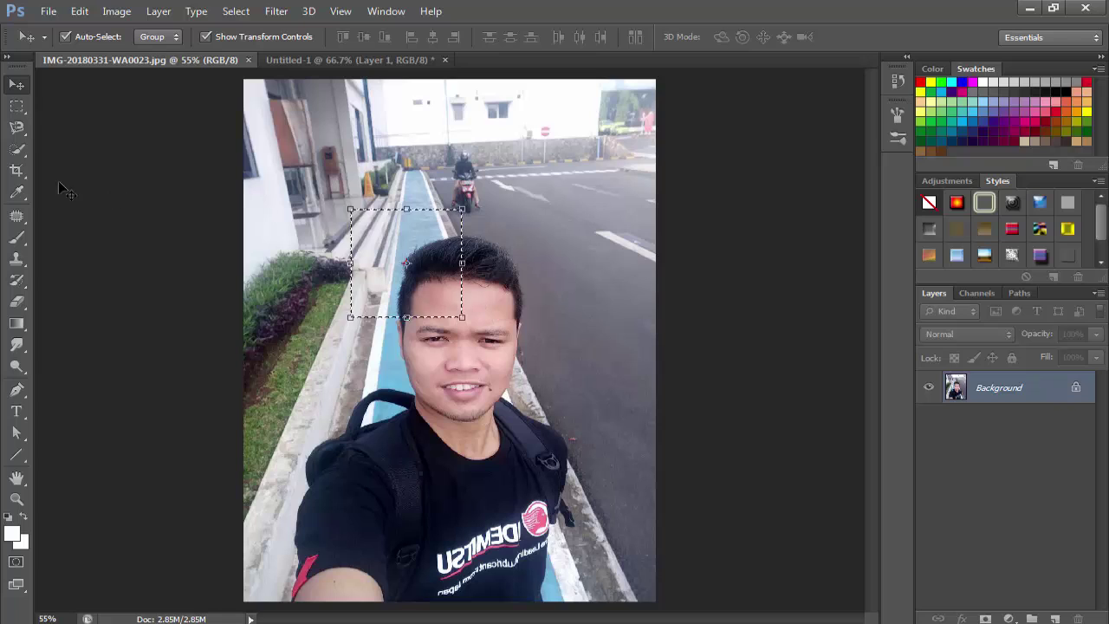
pyautogui.click(17, 106)
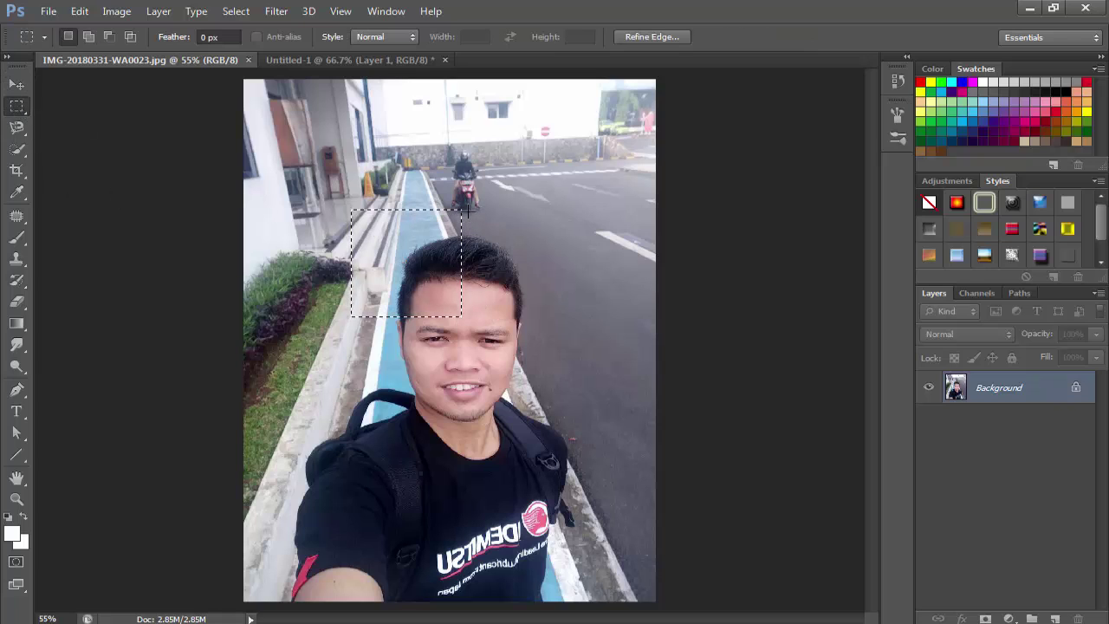
pyautogui.moveTo(466, 208); pyautogui.dragTo(575, 320)
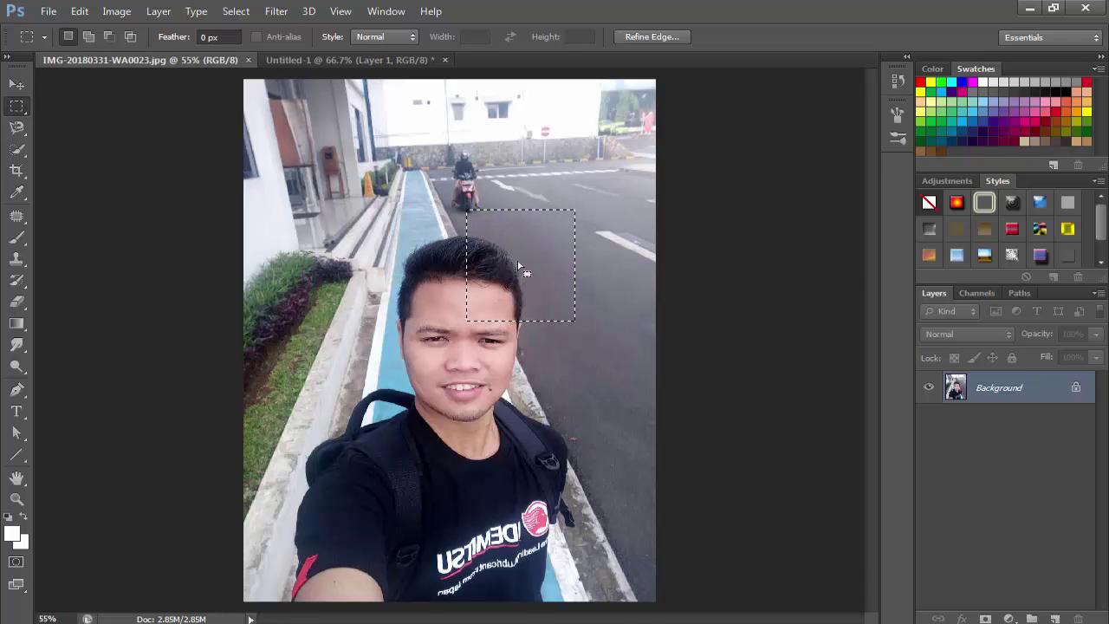
pyautogui.click(16, 87)
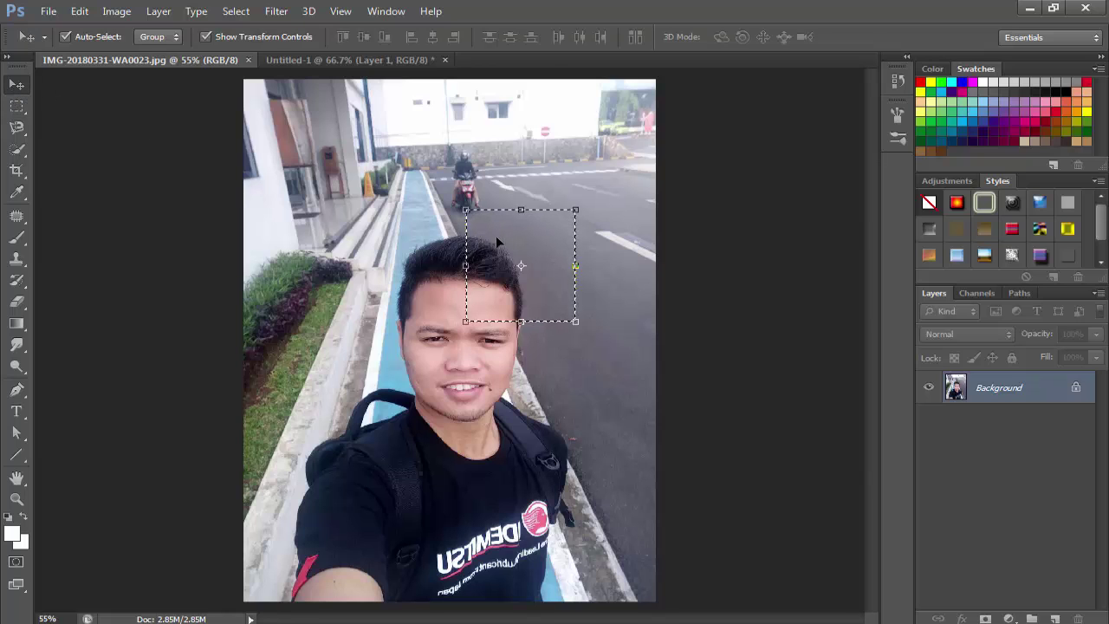
pyautogui.moveTo(496, 236)
pyautogui.mouseDown()
pyautogui.moveTo(346, 59)
pyautogui.moveTo(470, 217)
pyautogui.moveTo(490, 235)
pyautogui.moveTo(513, 225)
pyautogui.mouseUp()
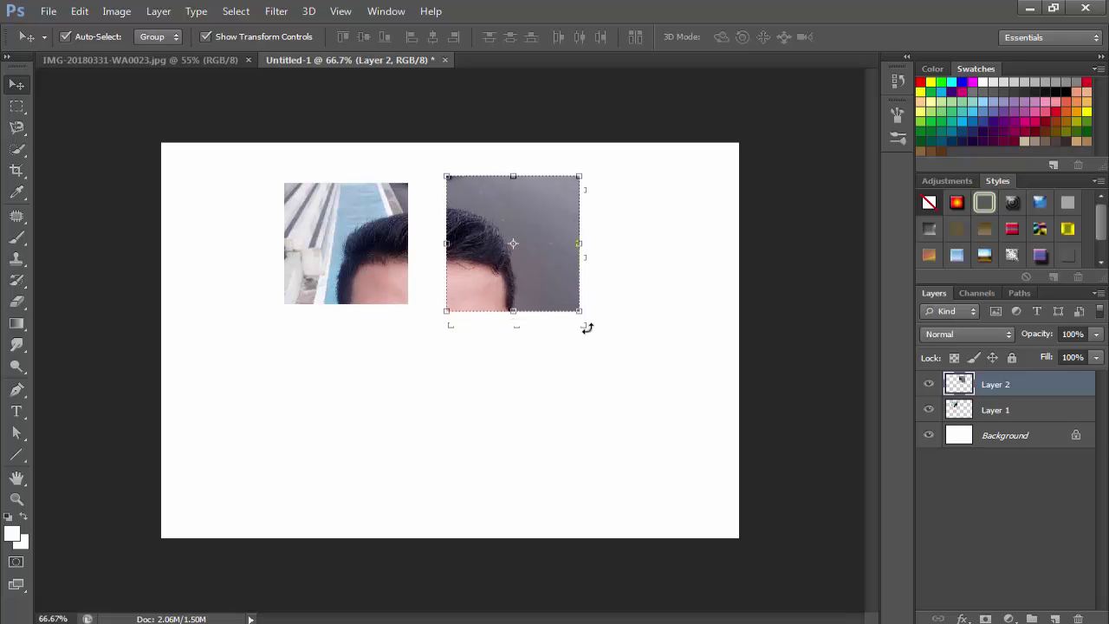
pyautogui.moveTo(578, 310)
pyautogui.mouseDown()
pyautogui.moveTo(524, 272)
pyautogui.moveTo(560, 314)
pyautogui.mouseUp()
pyautogui.click(872, 37)
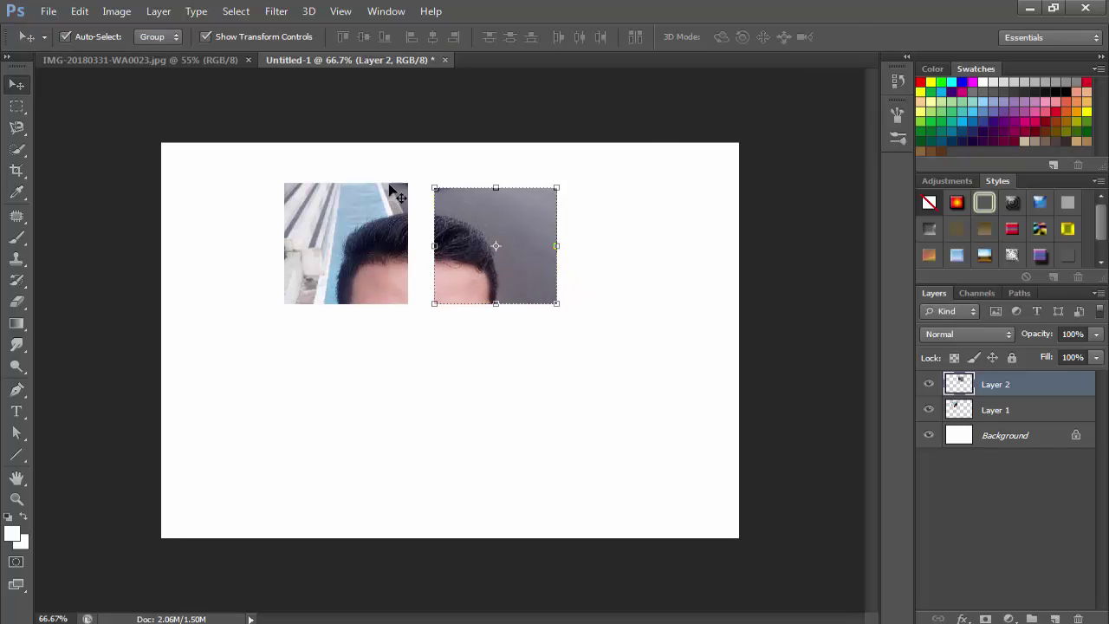
# Copy the left half of the face below the forehead into Untitled-1, placing and resizing it beneath the first piece.
pyautogui.click(150, 56)
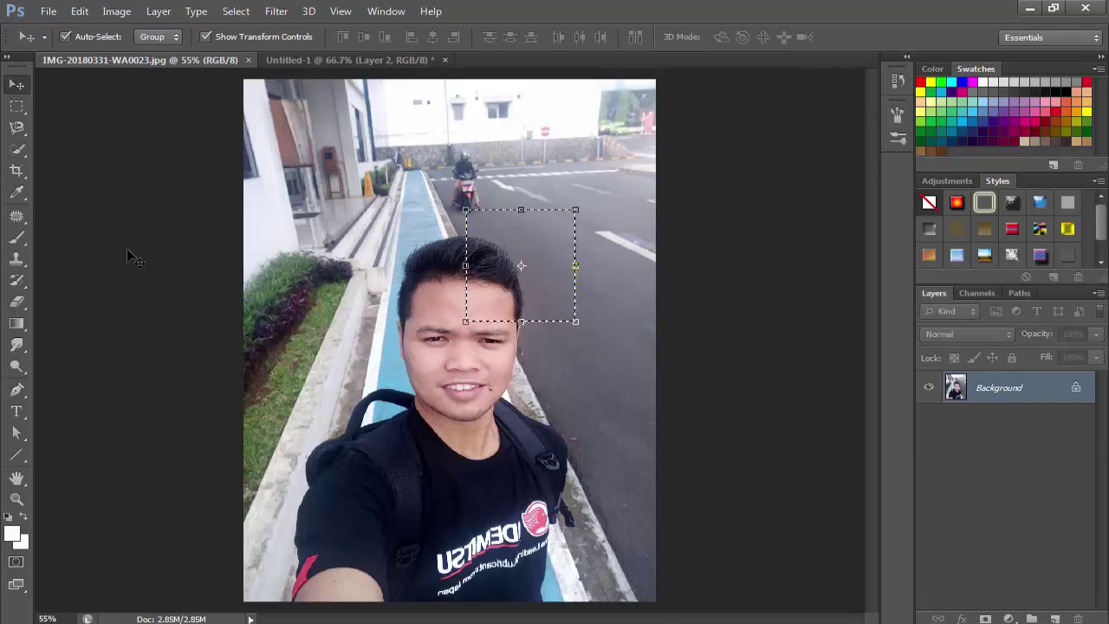
pyautogui.press('m')
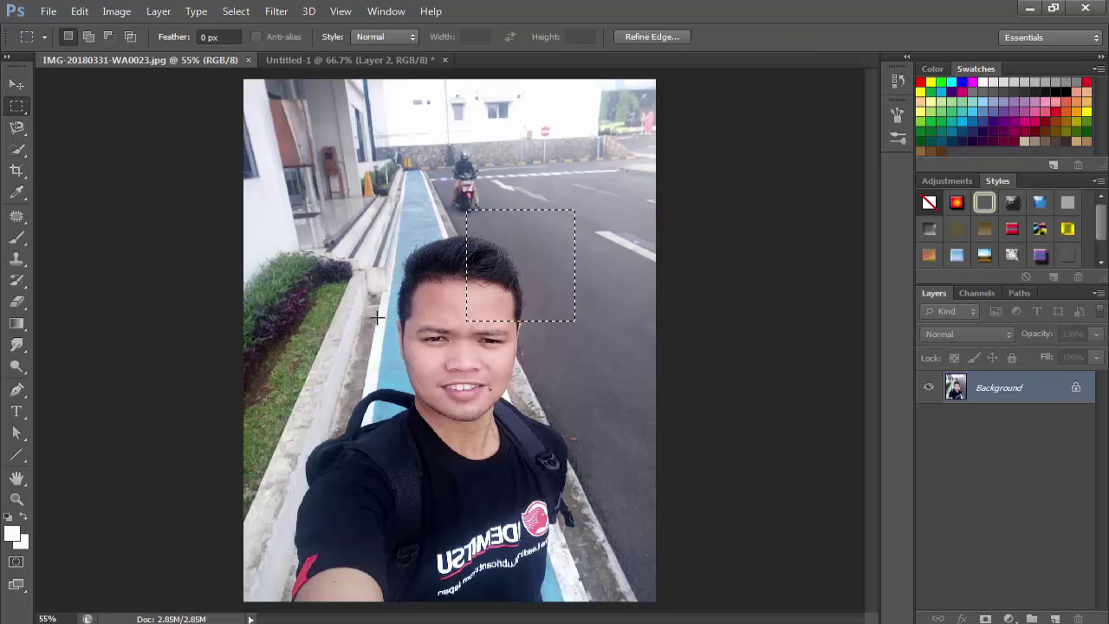
pyautogui.moveTo(376, 317); pyautogui.dragTo(464, 420)
pyautogui.click(15, 84)
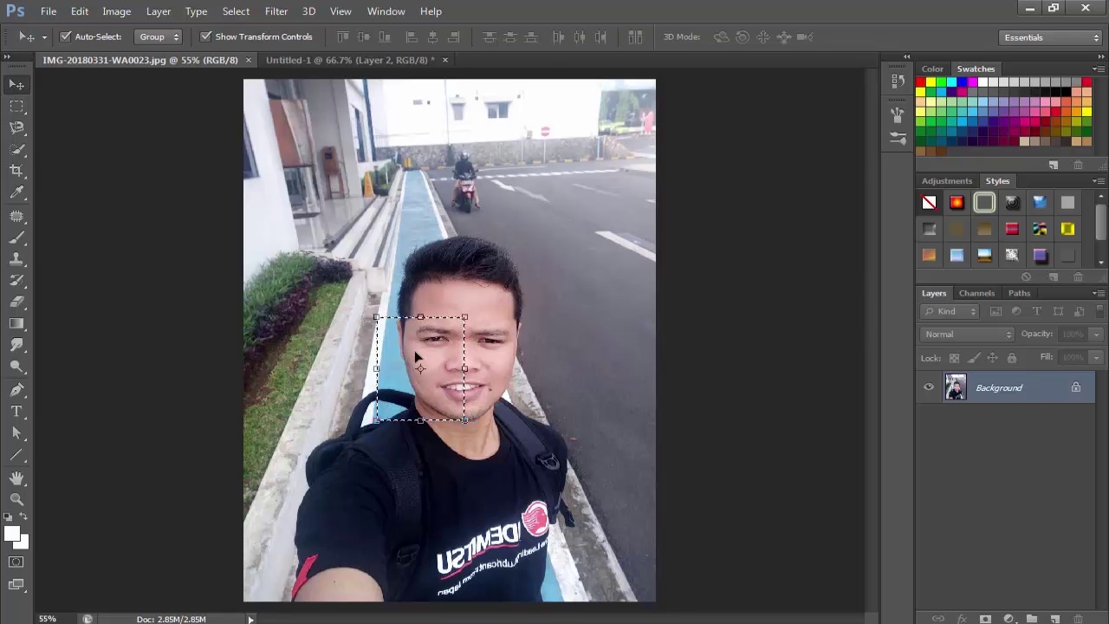
pyautogui.moveTo(420, 357); pyautogui.dragTo(368, 355)
pyautogui.moveTo(407, 440); pyautogui.dragTo(354, 421)
pyautogui.click(872, 36)
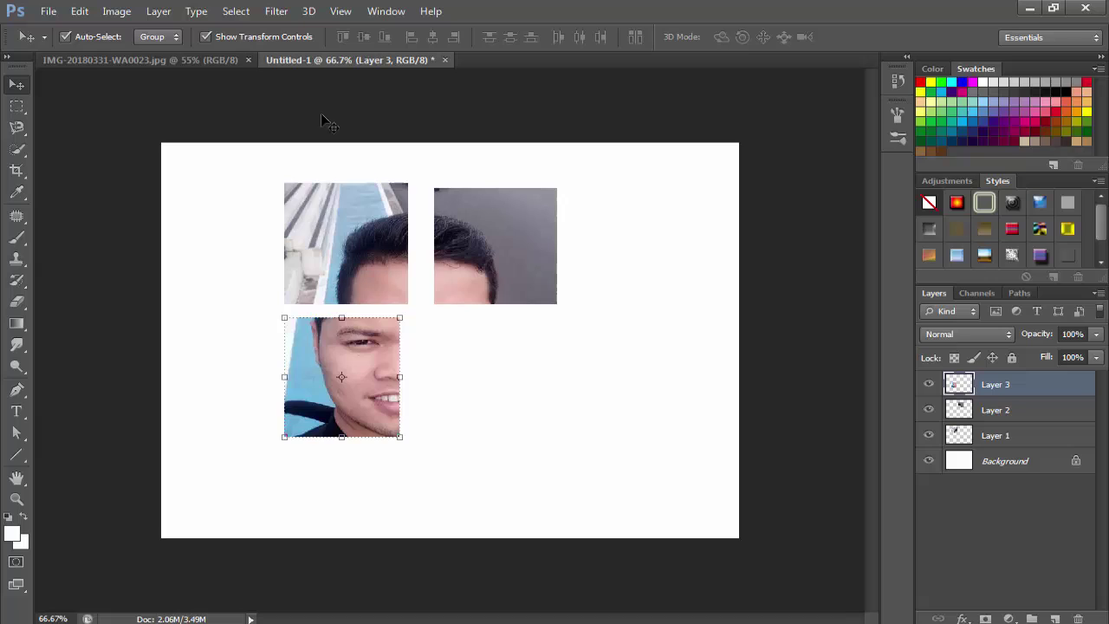
# Copy the right half of the lower face into Untitled-1 beneath the second piece, scaled to 95.50% width and 91.21% height.
pyautogui.click(164, 60)
pyautogui.click(17, 106)
pyautogui.moveTo(457, 315); pyautogui.dragTo(568, 425)
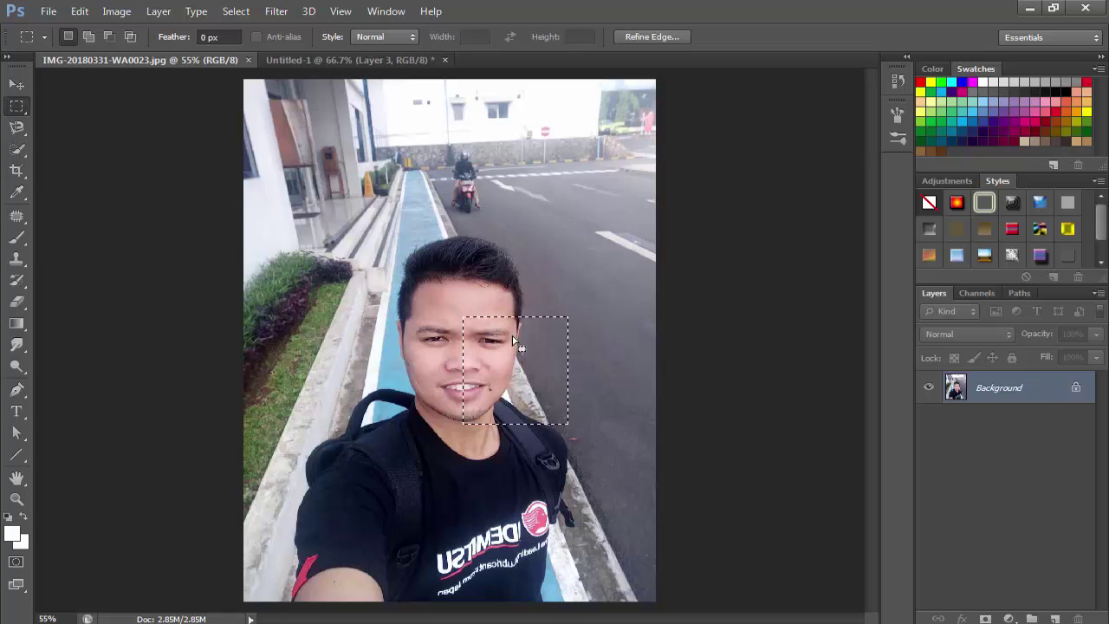
pyautogui.click(17, 85)
pyautogui.moveTo(496, 363); pyautogui.dragTo(515, 416)
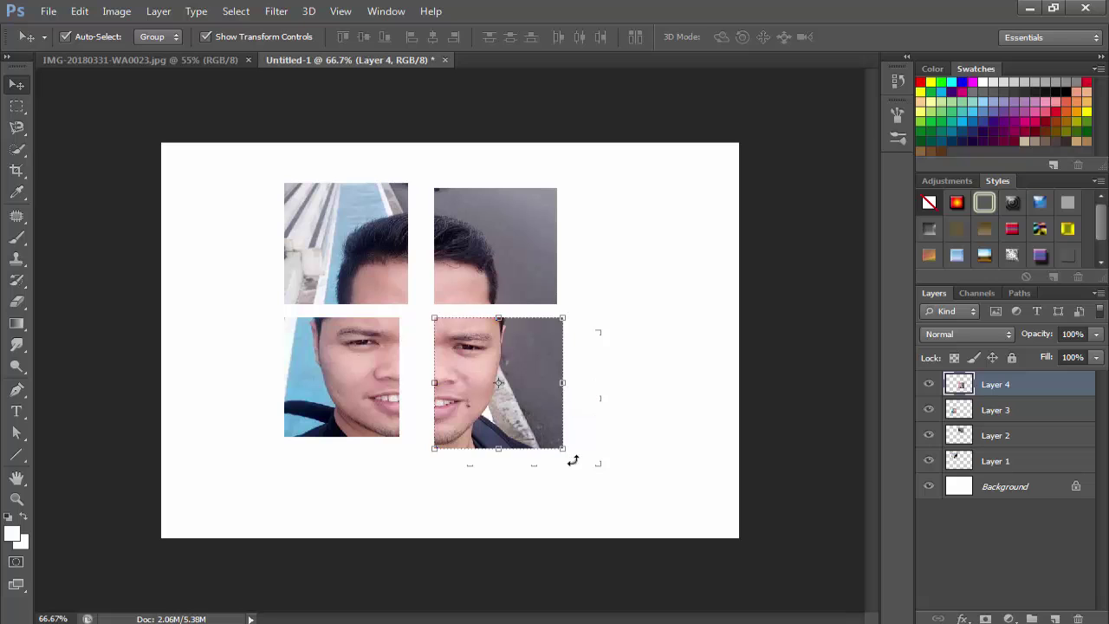
pyautogui.moveTo(571, 461); pyautogui.dragTo(555, 438)
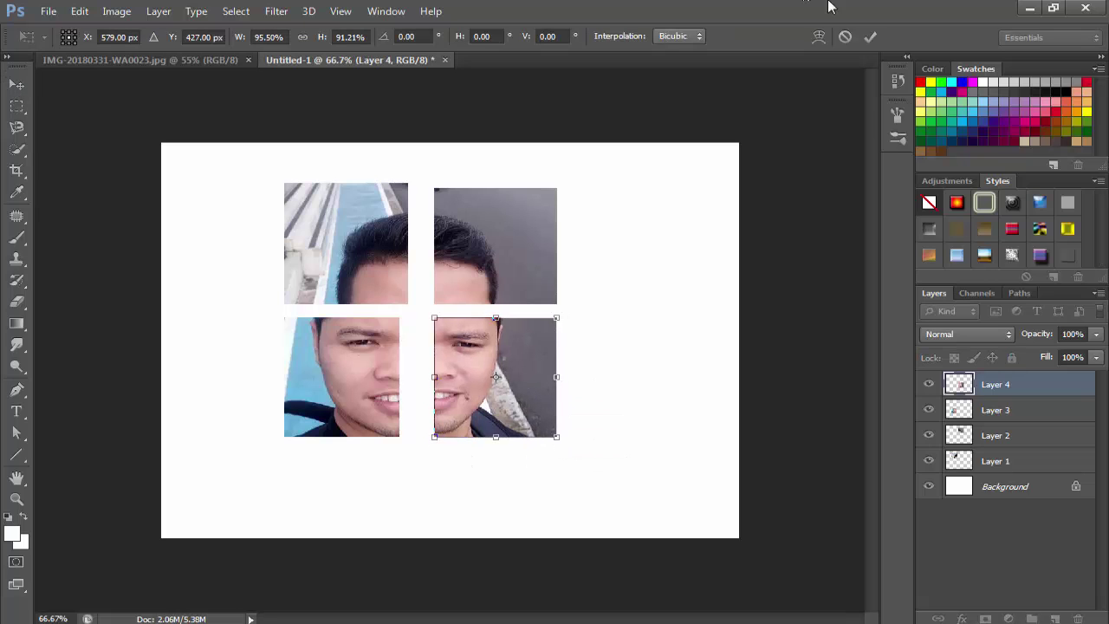
pyautogui.click(870, 36)
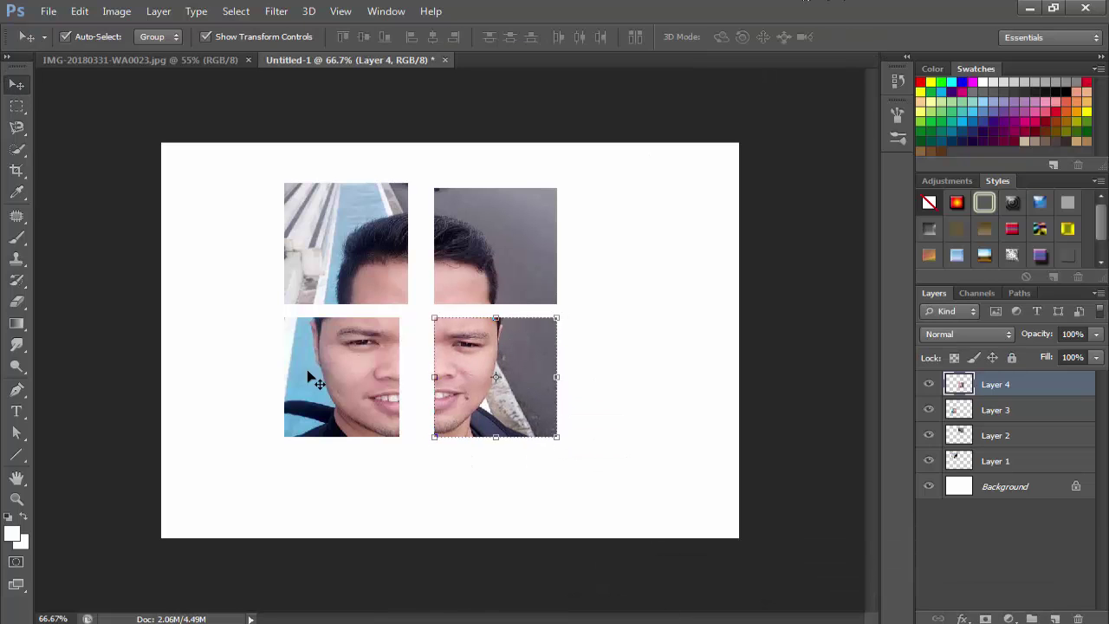
pyautogui.click(584, 319)
# Copy a wide rectangular piece of the neck and chest into Untitled-1 beneath the face pieces, scaled to 77.01% width and 72.03% height.
pyautogui.click(115, 60)
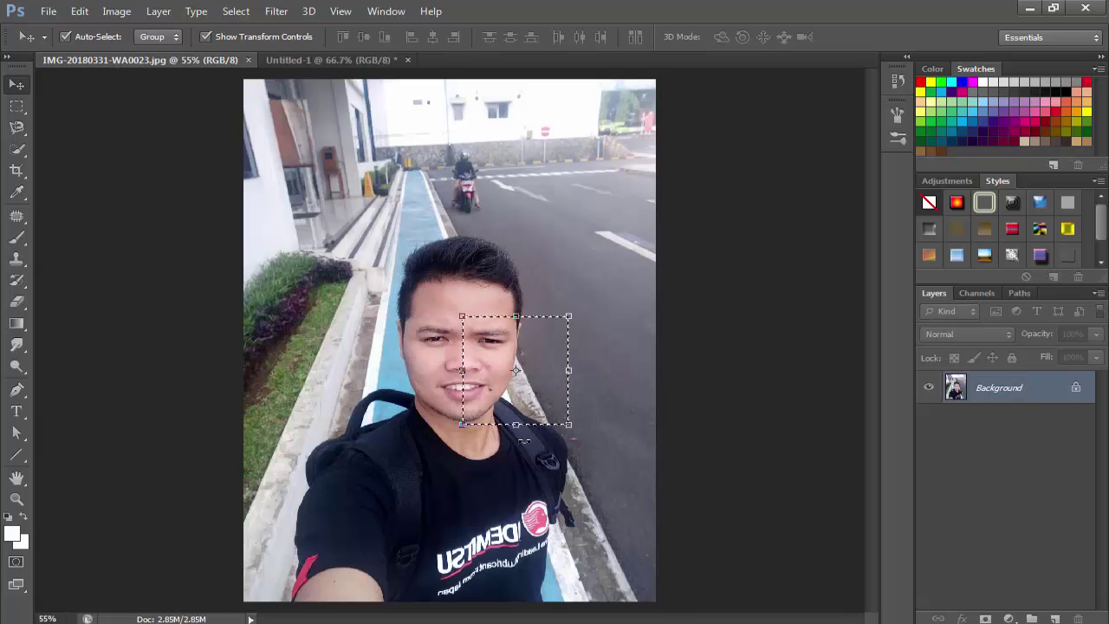
pyautogui.click(17, 106)
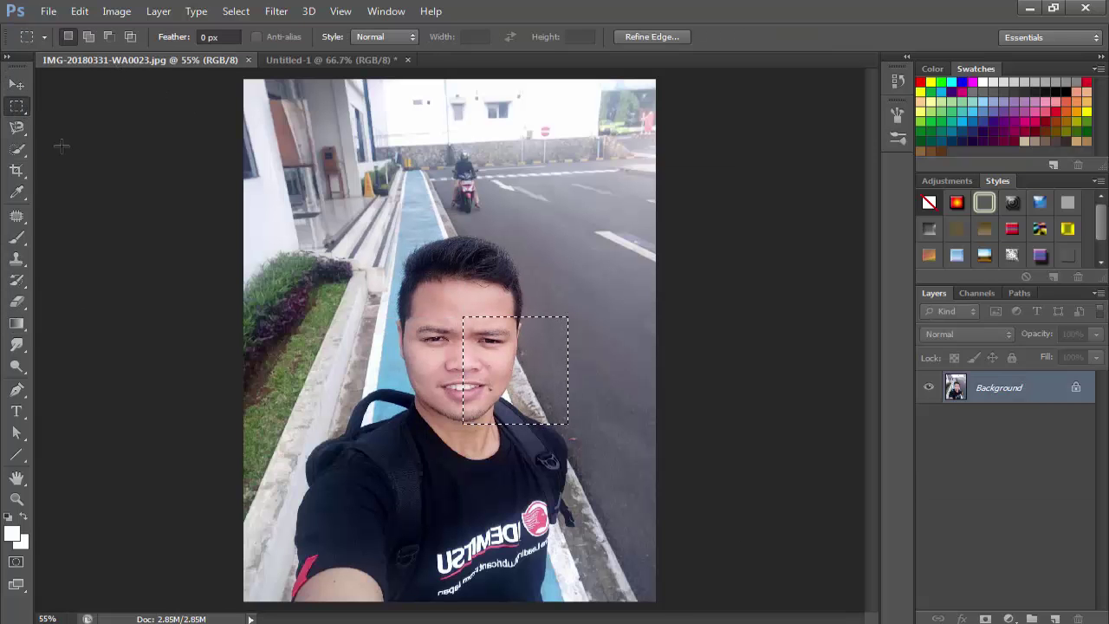
pyautogui.moveTo(334, 414); pyautogui.dragTo(582, 530)
pyautogui.click(17, 84)
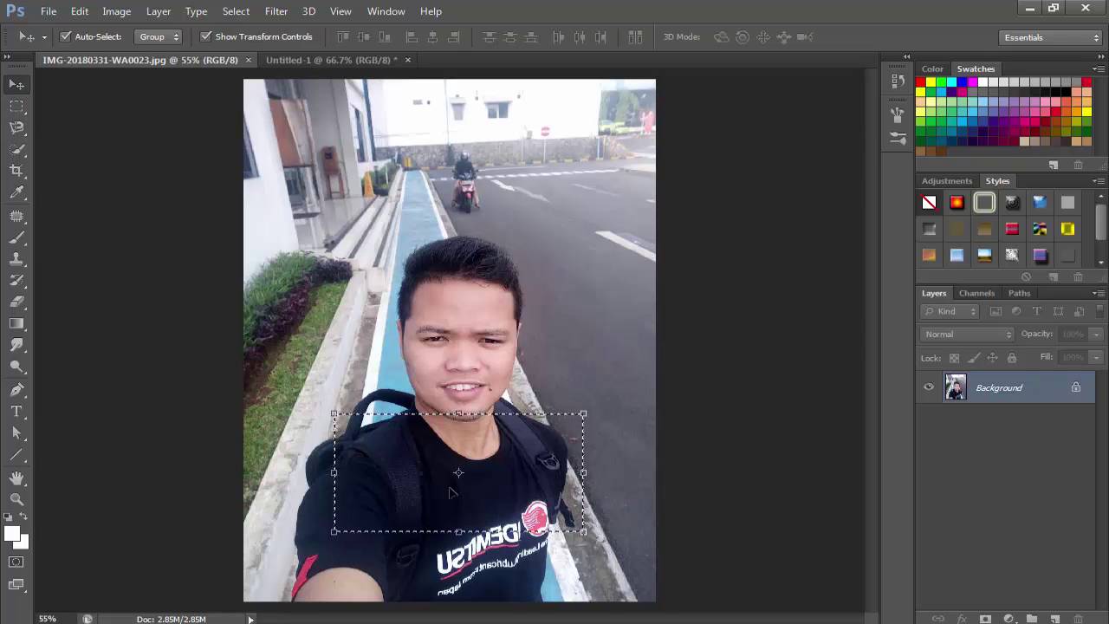
pyautogui.moveTo(387, 488); pyautogui.dragTo(541, 452)
pyautogui.moveTo(487, 409); pyautogui.dragTo(489, 496)
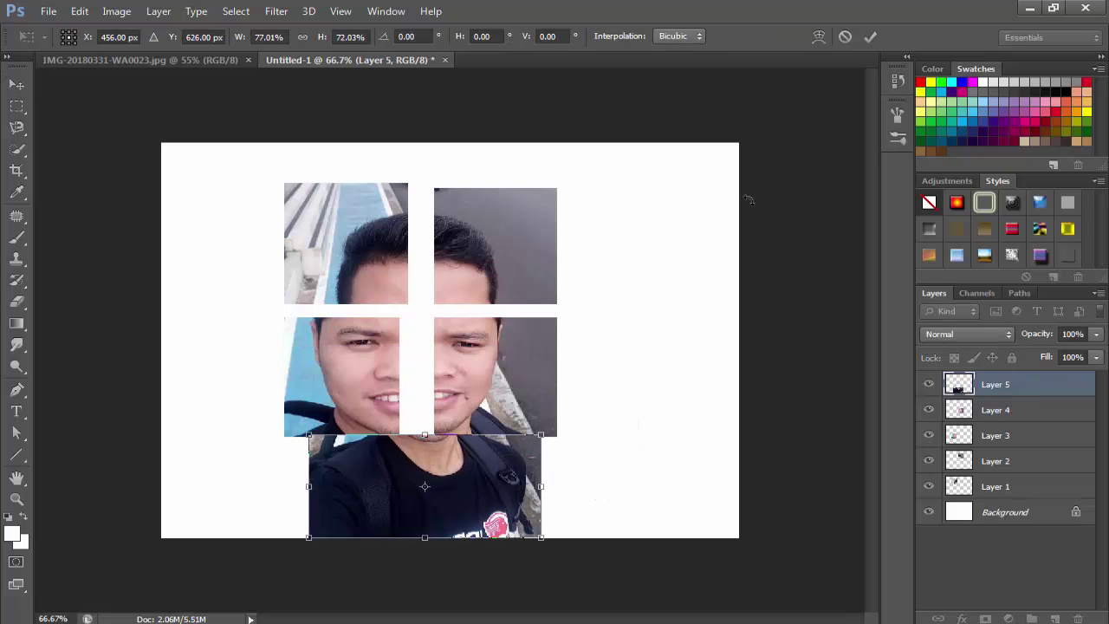
pyautogui.click(870, 35)
# Shift the four face pieces together up and to the right, and widen the chest piece slightly, aligning its left edge beneath them.
pyautogui.moveTo(207, 165); pyautogui.dragTo(568, 406)
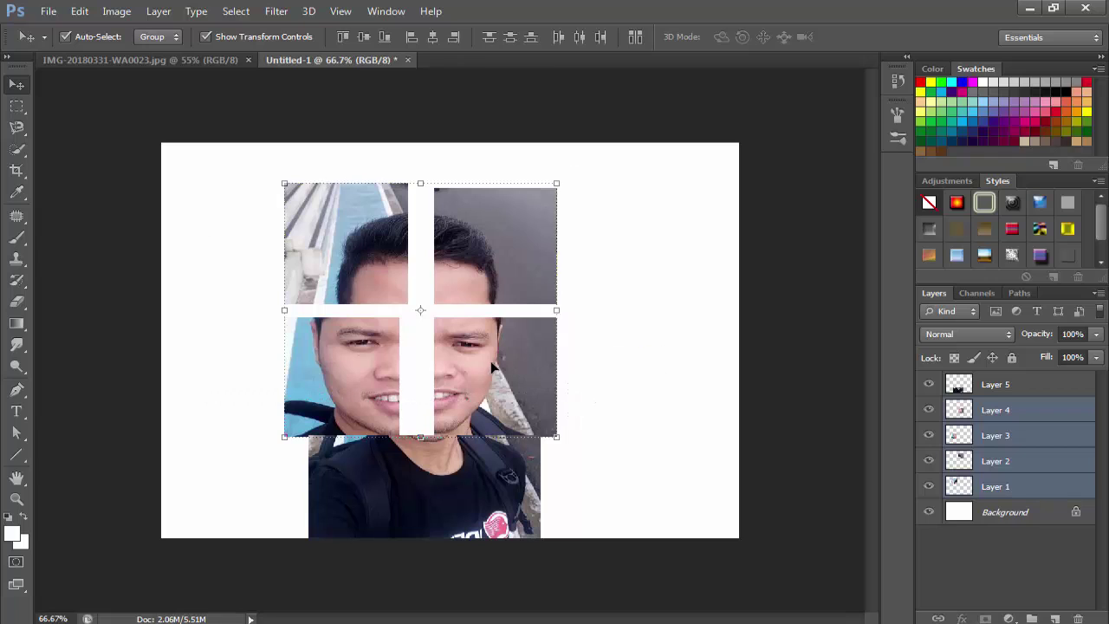
pyautogui.moveTo(492, 367); pyautogui.dragTo(516, 341)
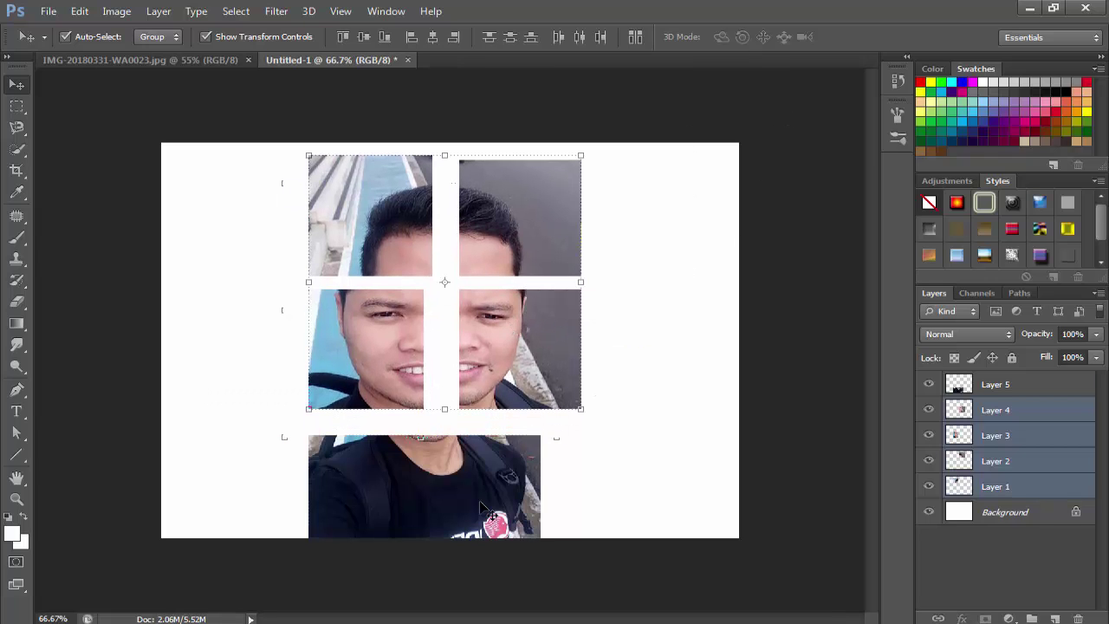
pyautogui.moveTo(483, 506)
pyautogui.mouseDown()
pyautogui.moveTo(515, 498)
pyautogui.moveTo(500, 497)
pyautogui.mouseUp()
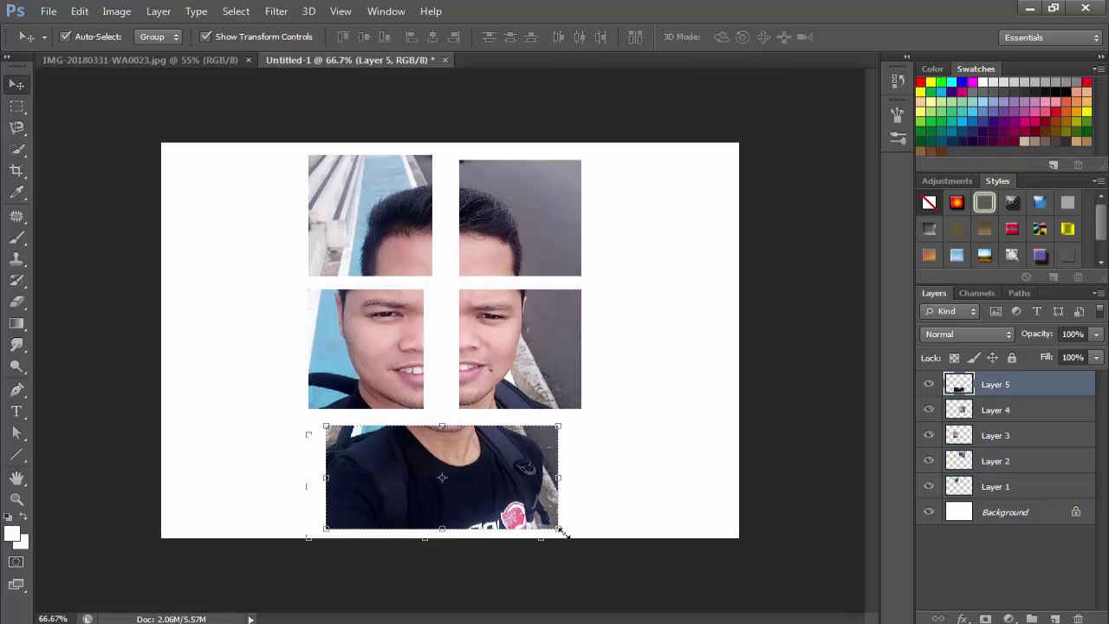
pyautogui.moveTo(560, 530); pyautogui.dragTo(572, 526)
pyautogui.click(870, 35)
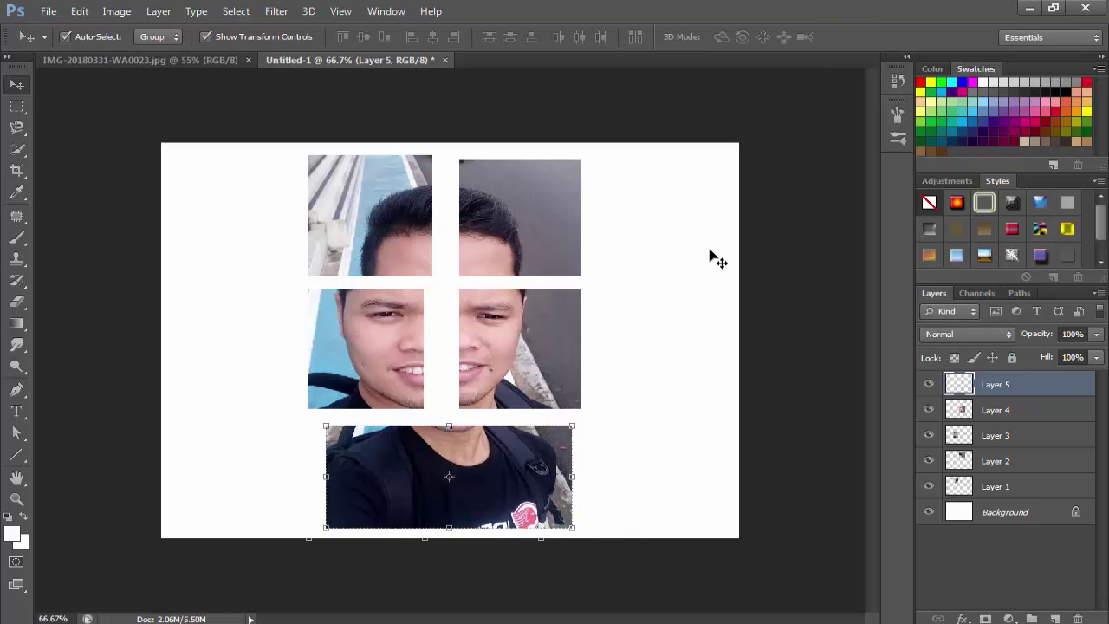
pyautogui.moveTo(444, 431); pyautogui.dragTo(427, 434)
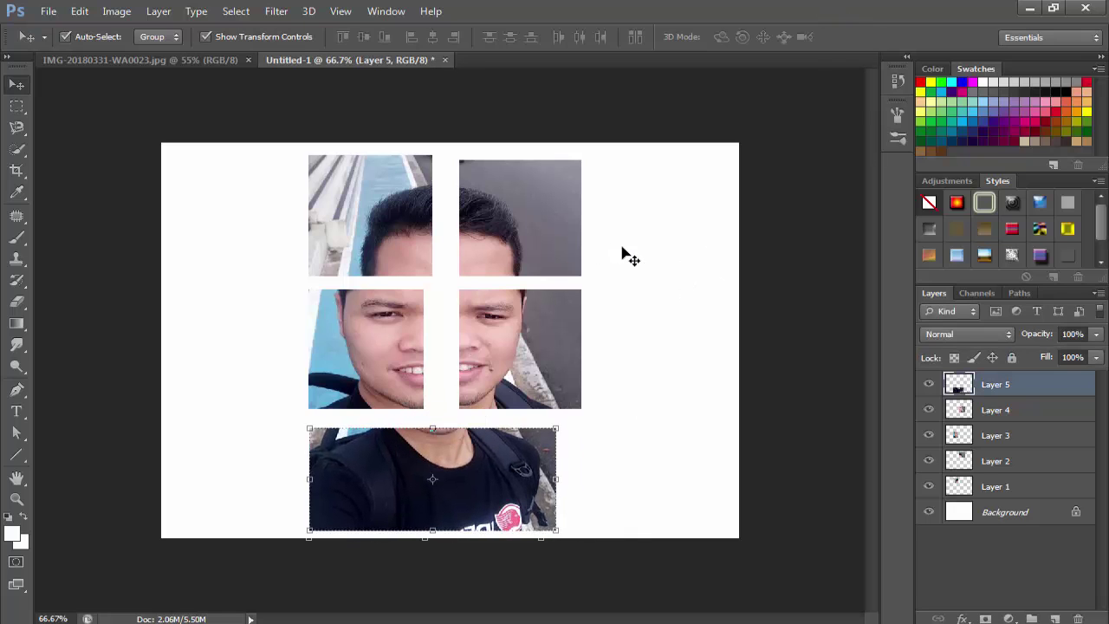
# Add a 10 px black outside stroke to the piece with the left half of the hair and forehead.
pyautogui.click(421, 242)
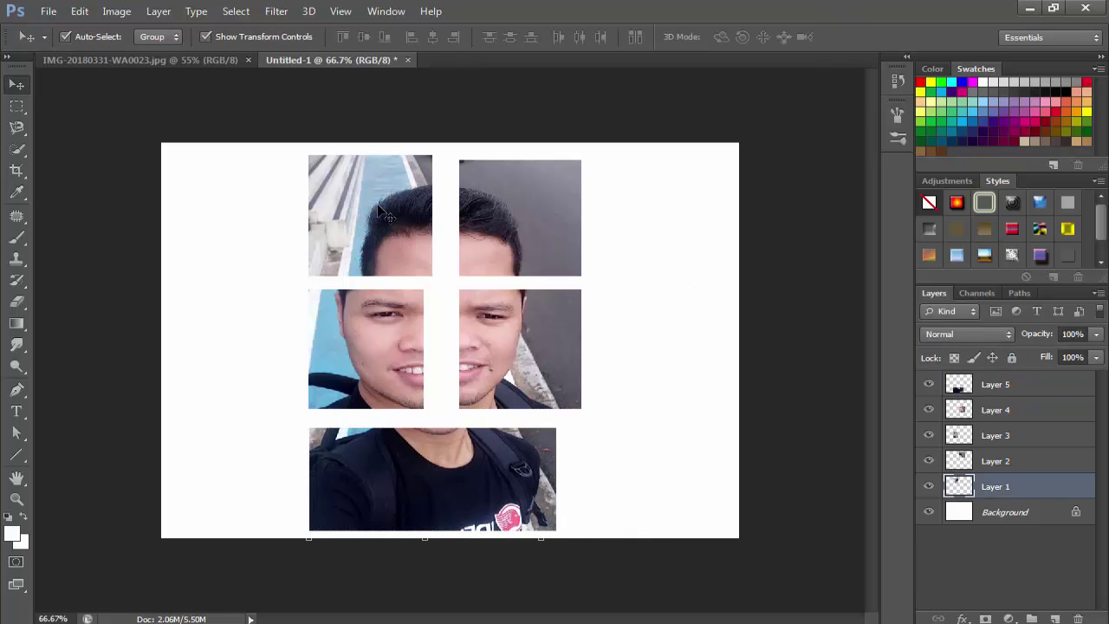
pyautogui.click(963, 619)
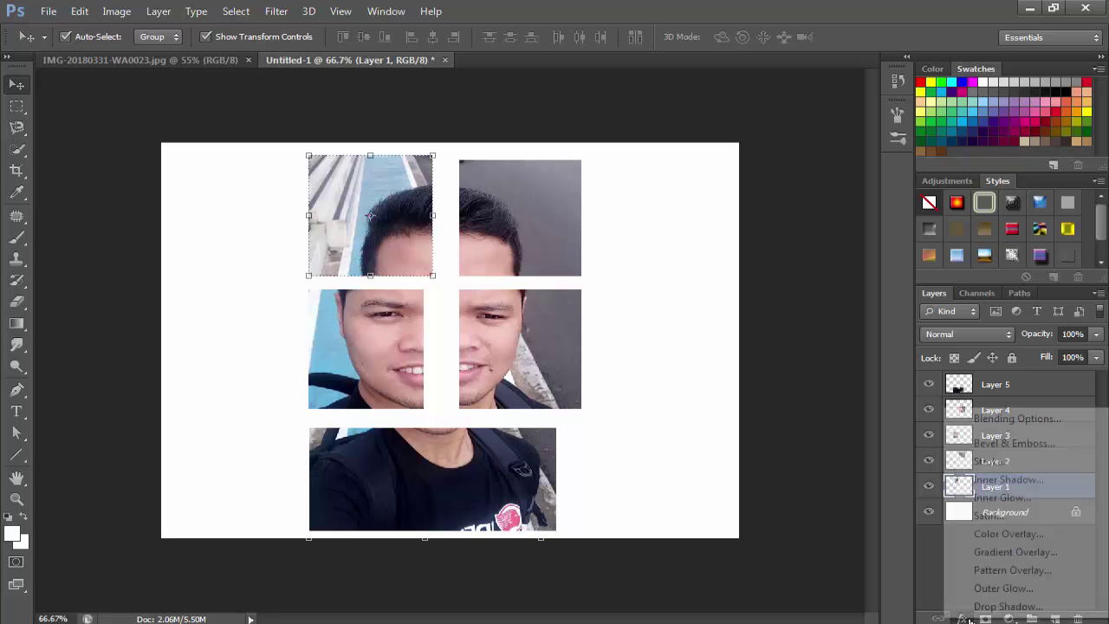
pyautogui.click(1005, 461)
pyautogui.moveTo(815, 308); pyautogui.dragTo(824, 307)
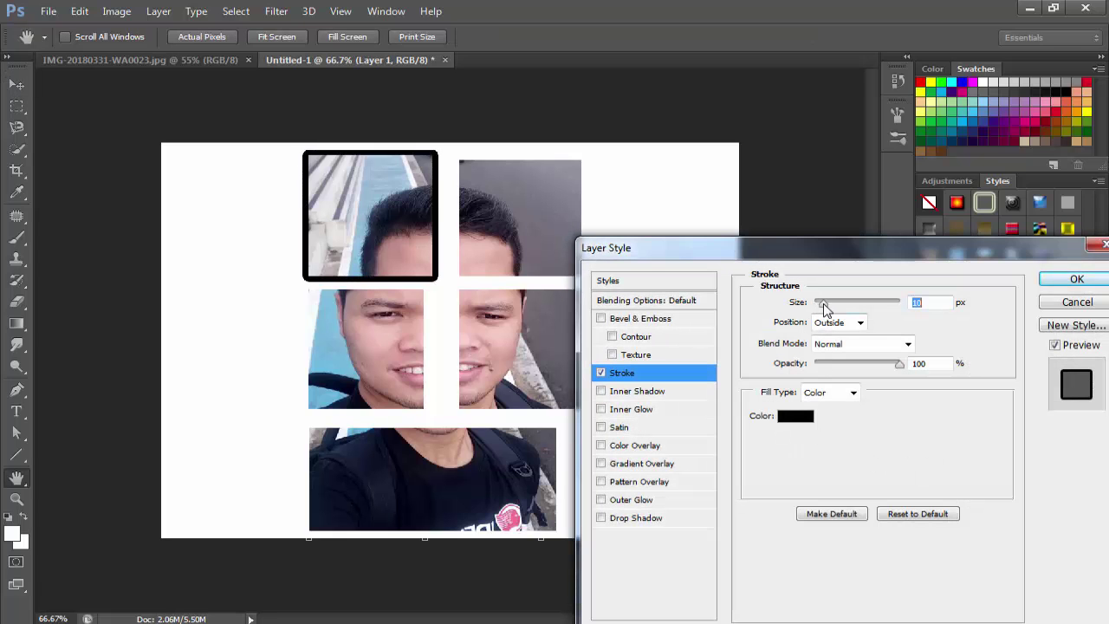
pyautogui.click(1077, 279)
# Add a 10 px outside stroke in blue #1808f3 to the piece with the right half of the hair and forehead.
pyautogui.click(554, 199)
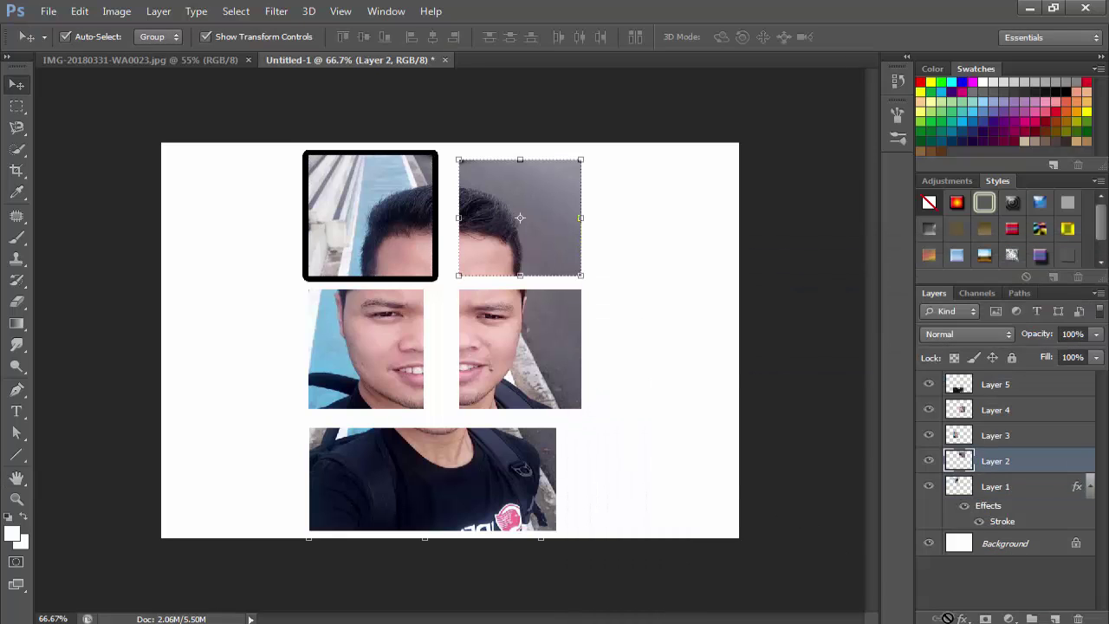
pyautogui.click(963, 618)
pyautogui.click(1024, 463)
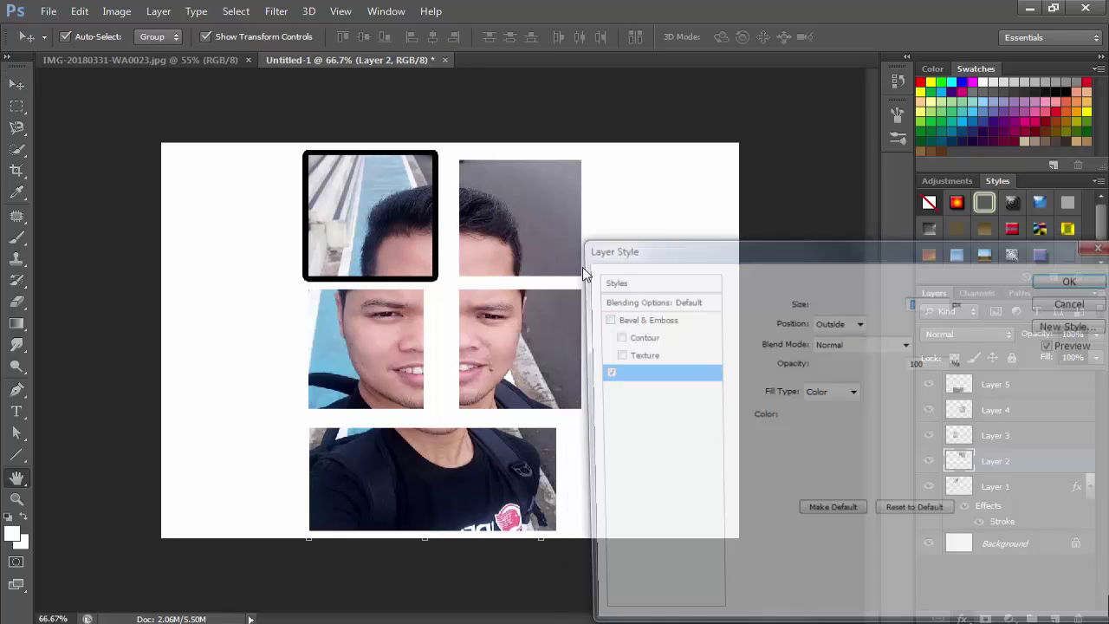
pyautogui.moveTo(819, 306); pyautogui.dragTo(824, 310)
pyautogui.click(801, 418)
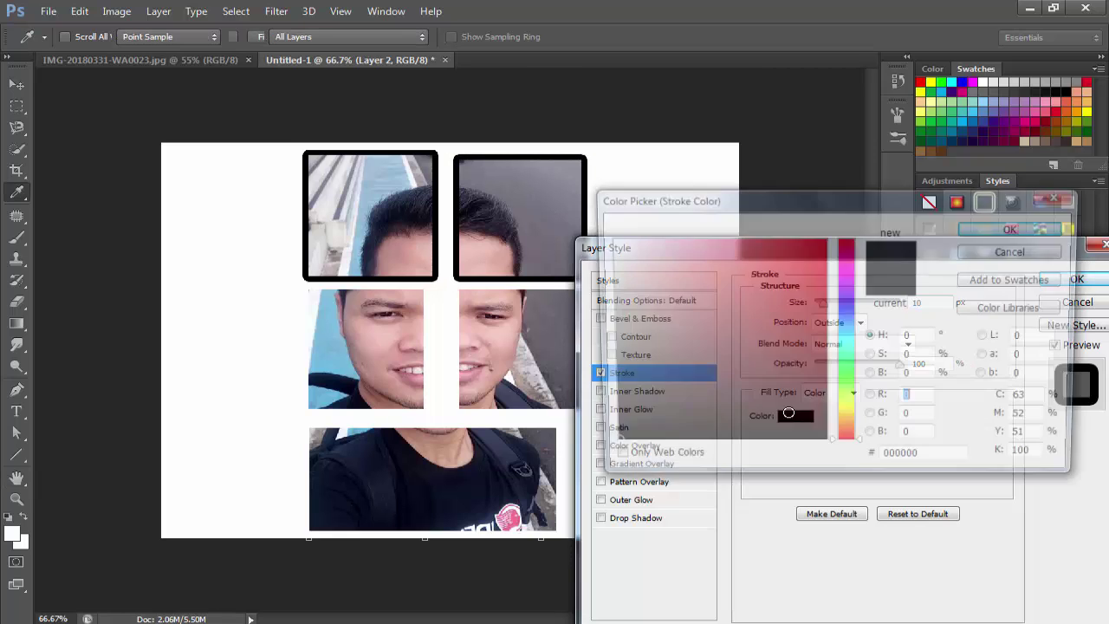
pyautogui.click(771, 404)
pyautogui.click(845, 305)
pyautogui.moveTo(797, 277); pyautogui.dragTo(819, 247)
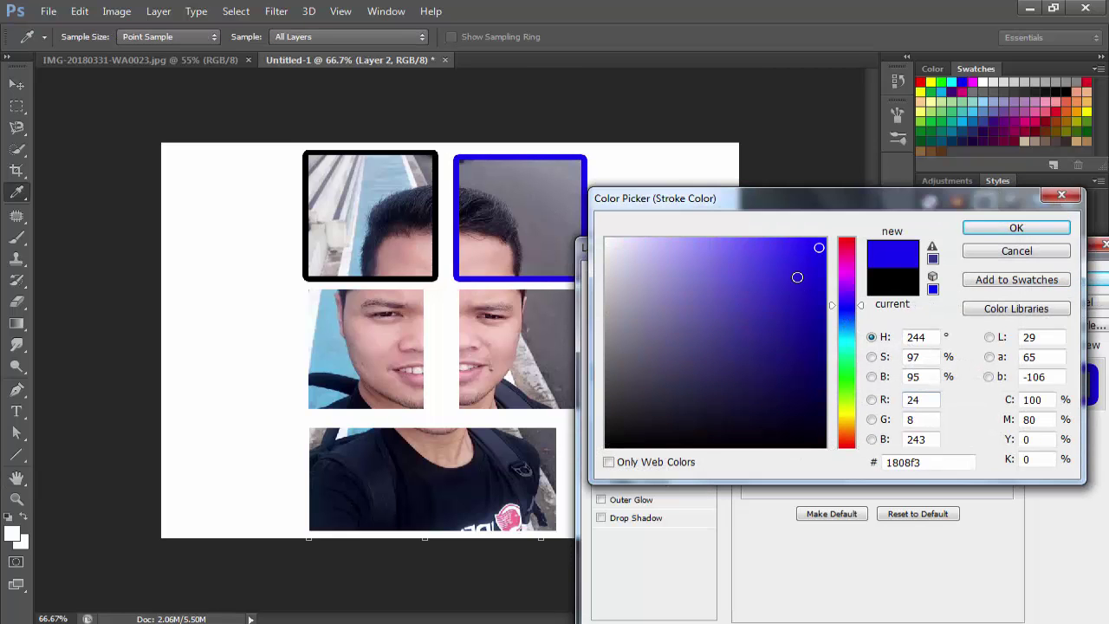
pyautogui.click(1005, 229)
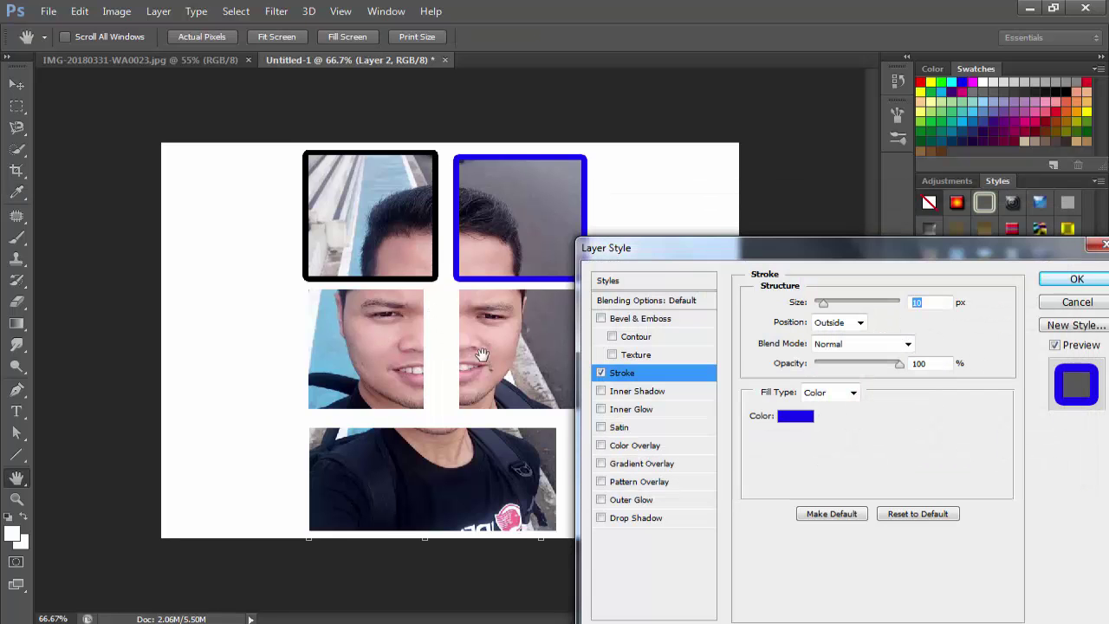
pyautogui.click(1071, 279)
# Add a 10 px black outside stroke to the piece with the left half of the lower face.
pyautogui.press('v')
pyautogui.click(365, 348)
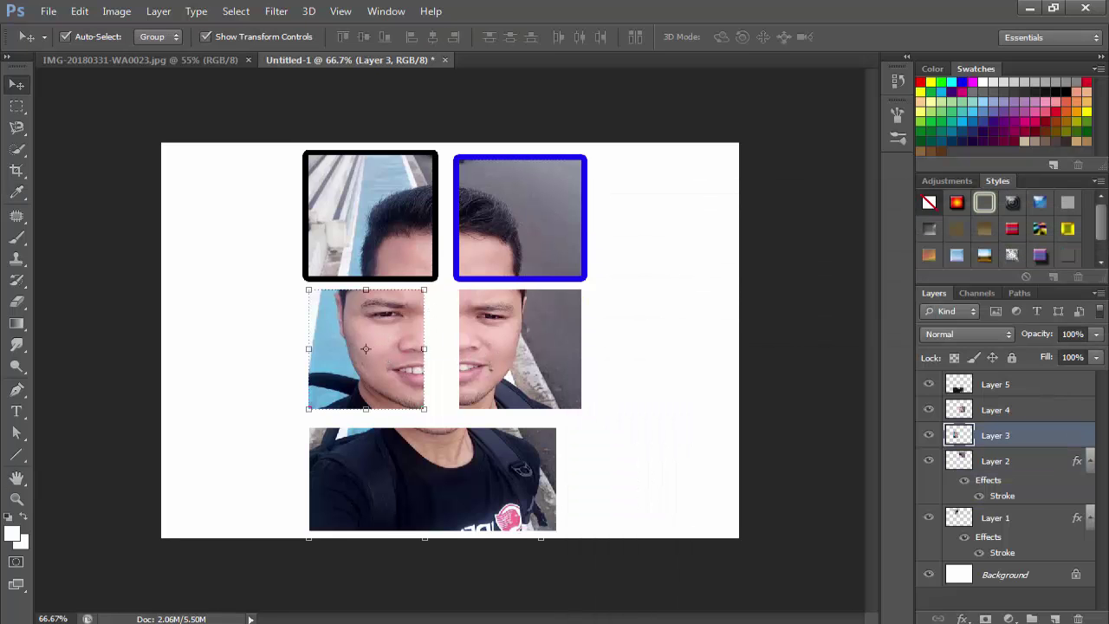
pyautogui.click(961, 619)
pyautogui.click(949, 459)
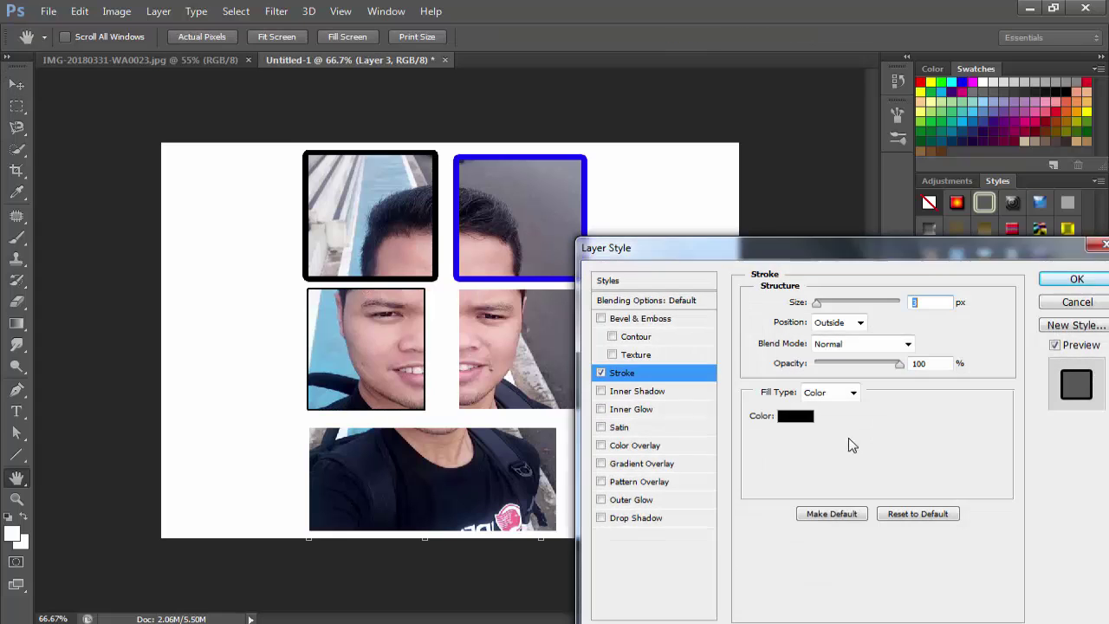
pyautogui.moveTo(817, 303)
pyautogui.mouseDown()
pyautogui.moveTo(836, 304)
pyautogui.moveTo(824, 303)
pyautogui.mouseUp()
pyautogui.click(1064, 285)
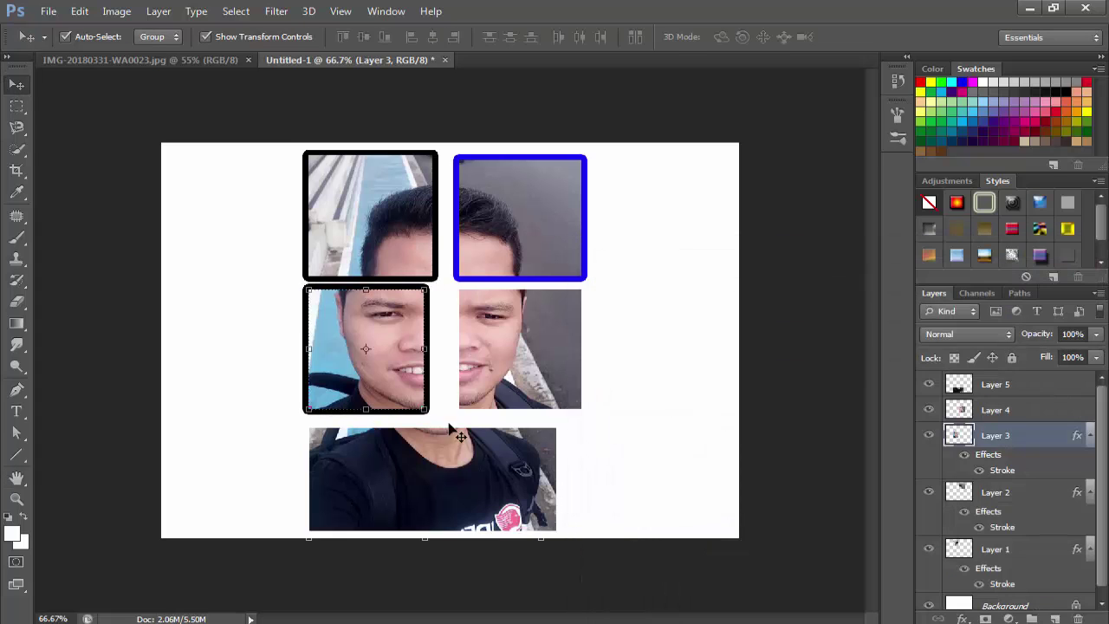
# Widen the left lower-face piece to 107.50% so its right edge lines up with the piece above.
pyautogui.hotkey('ctrl', 't')
pyautogui.moveTo(433, 410); pyautogui.dragTo(439, 409)
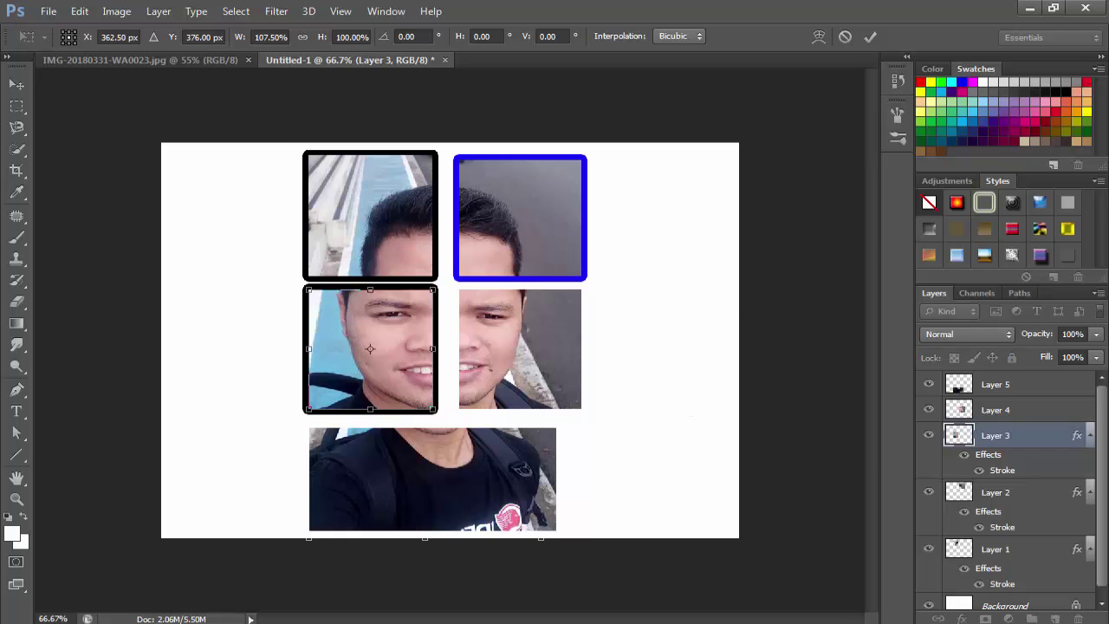
pyautogui.click(870, 39)
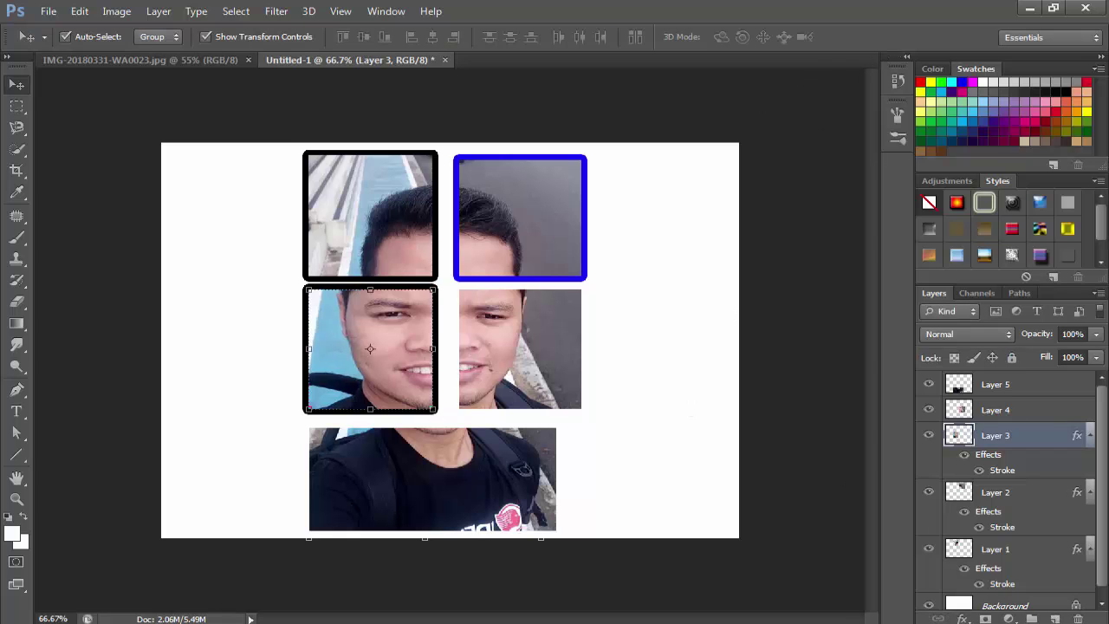
# Change the stroke color of the left lower-face piece to blue #3600ff.
pyautogui.click(962, 618)
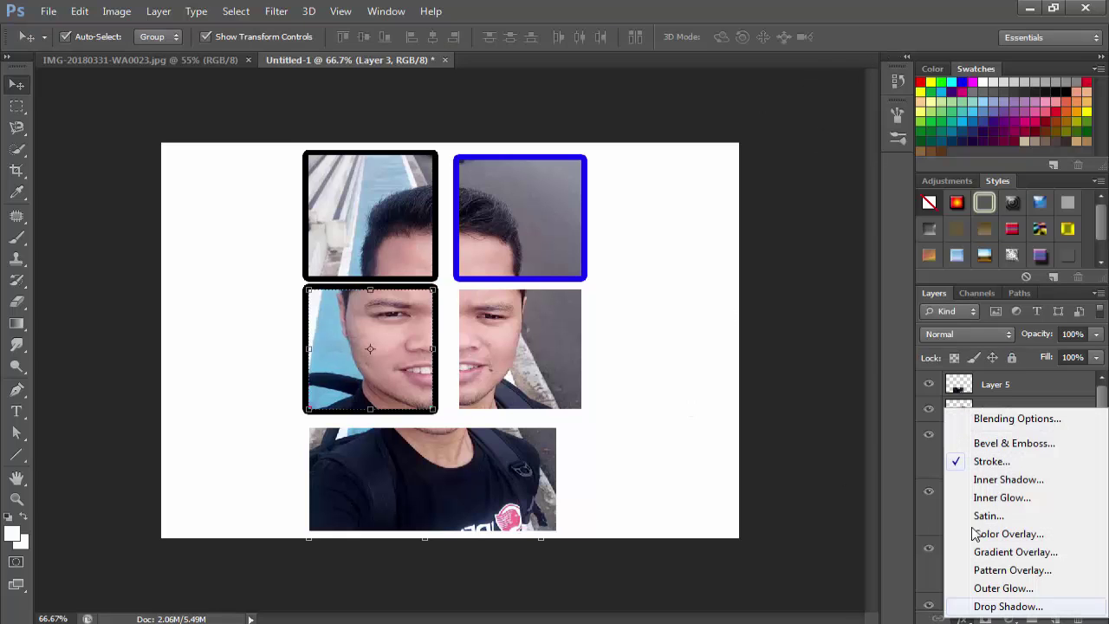
pyautogui.click(1016, 418)
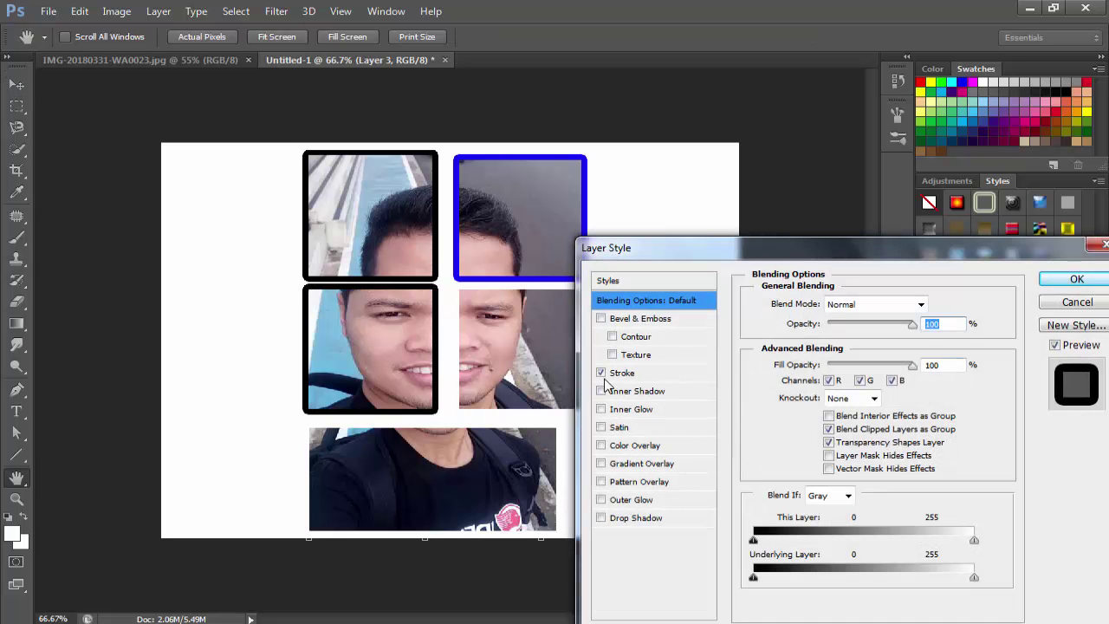
pyautogui.click(645, 380)
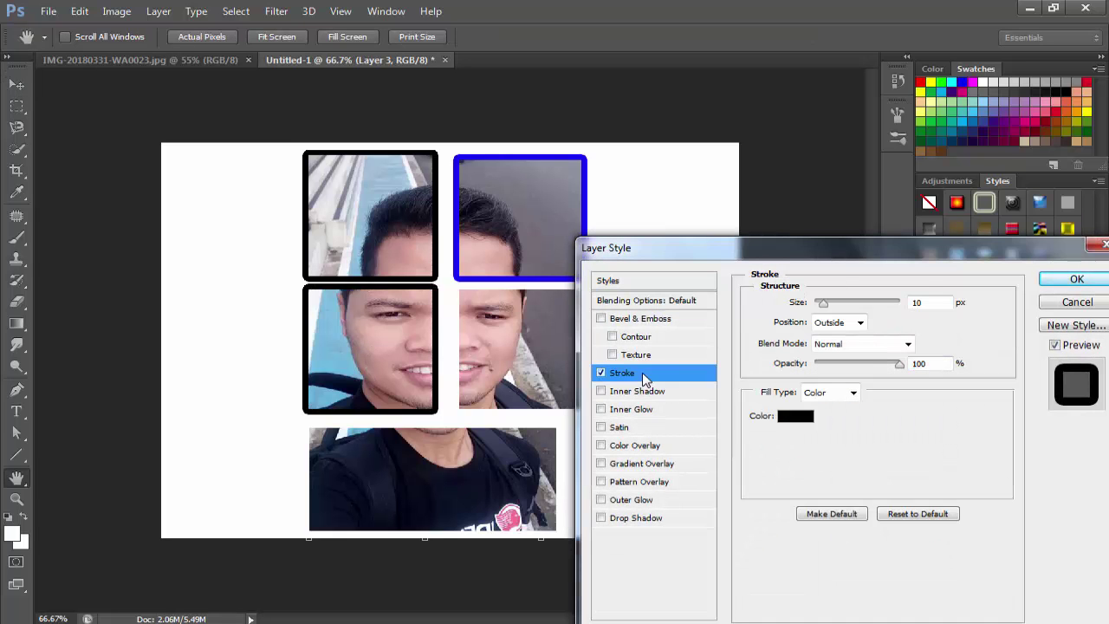
pyautogui.click(810, 416)
pyautogui.click(847, 301)
pyautogui.click(823, 240)
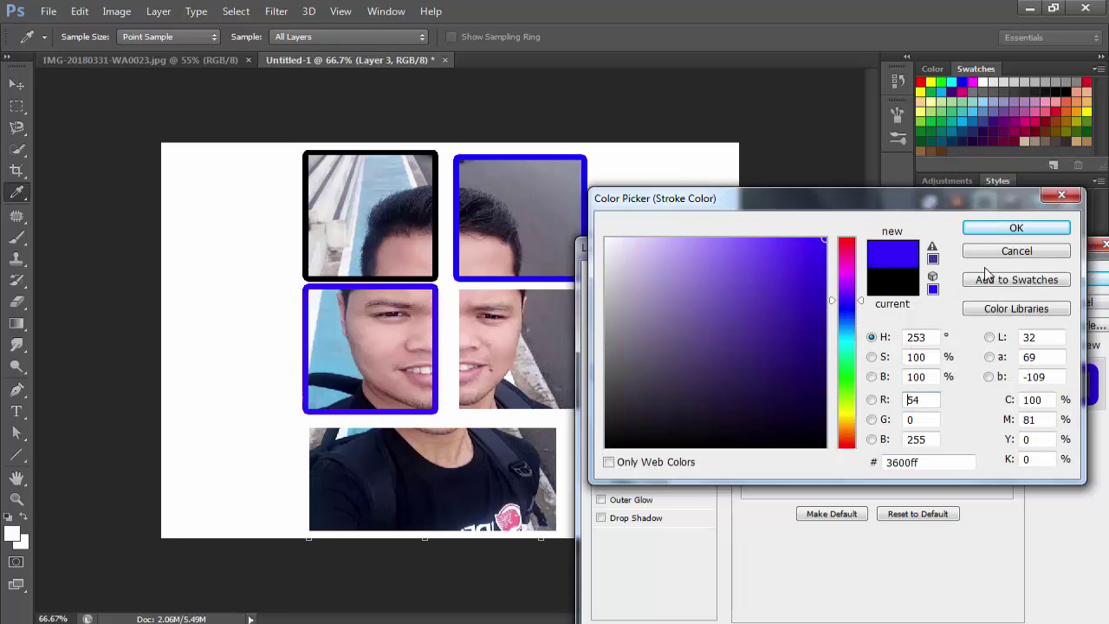
pyautogui.click(1019, 228)
pyautogui.click(1077, 279)
pyautogui.press('v')
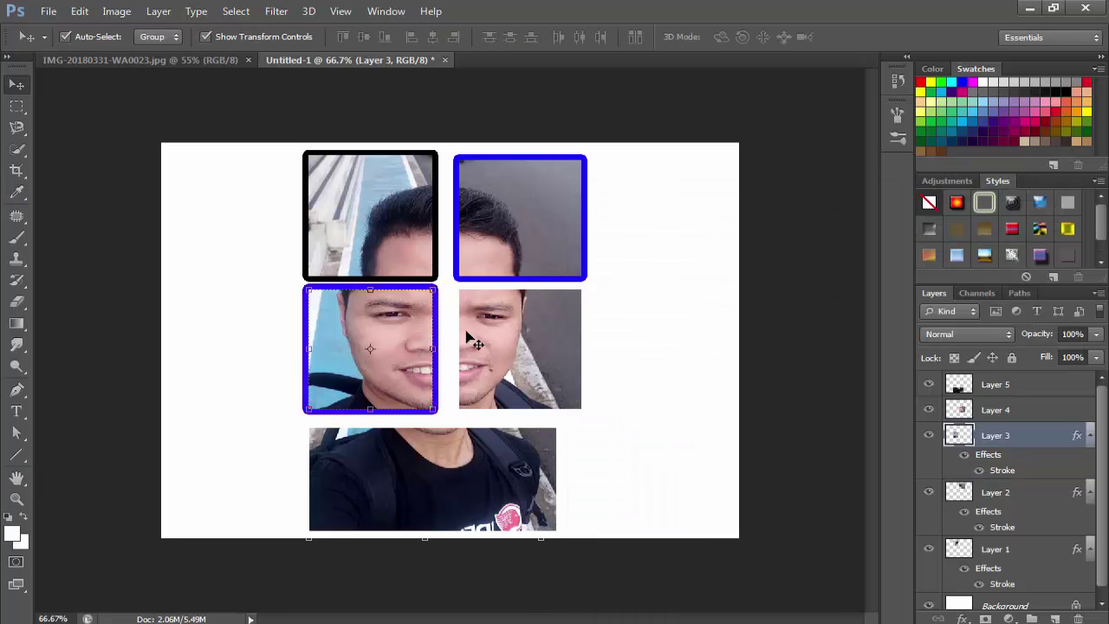
# Add a thick black outside stroke to the piece with the right half of the lower face.
pyautogui.click(468, 319)
pyautogui.click(961, 618)
pyautogui.click(975, 461)
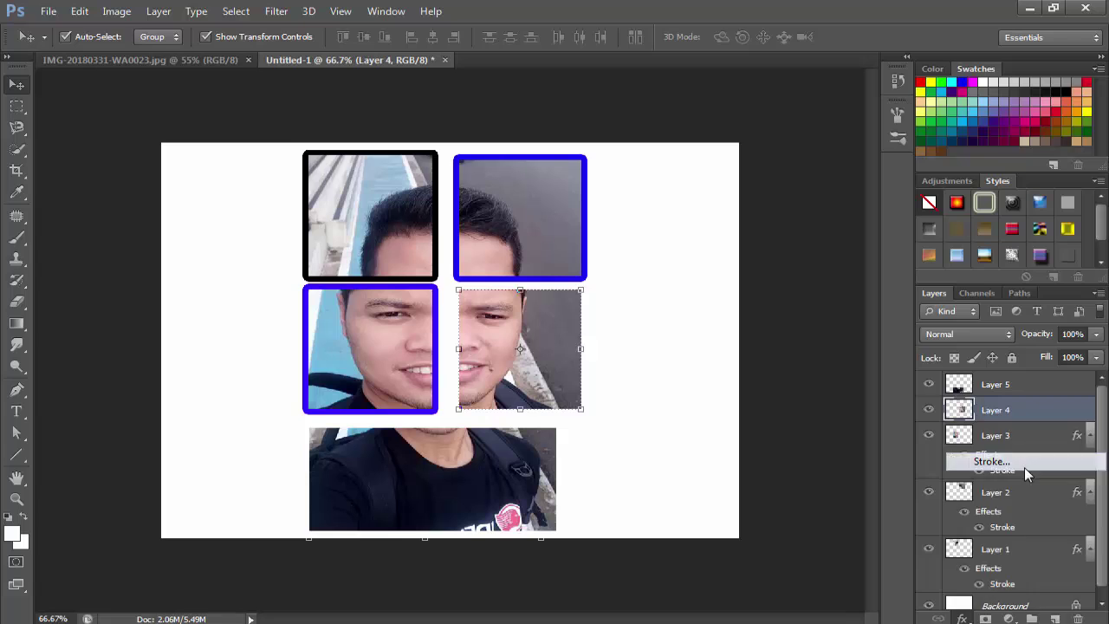
pyautogui.moveTo(817, 305)
pyautogui.mouseDown()
pyautogui.moveTo(837, 303)
pyautogui.moveTo(822, 303)
pyautogui.mouseUp()
pyautogui.click(1072, 279)
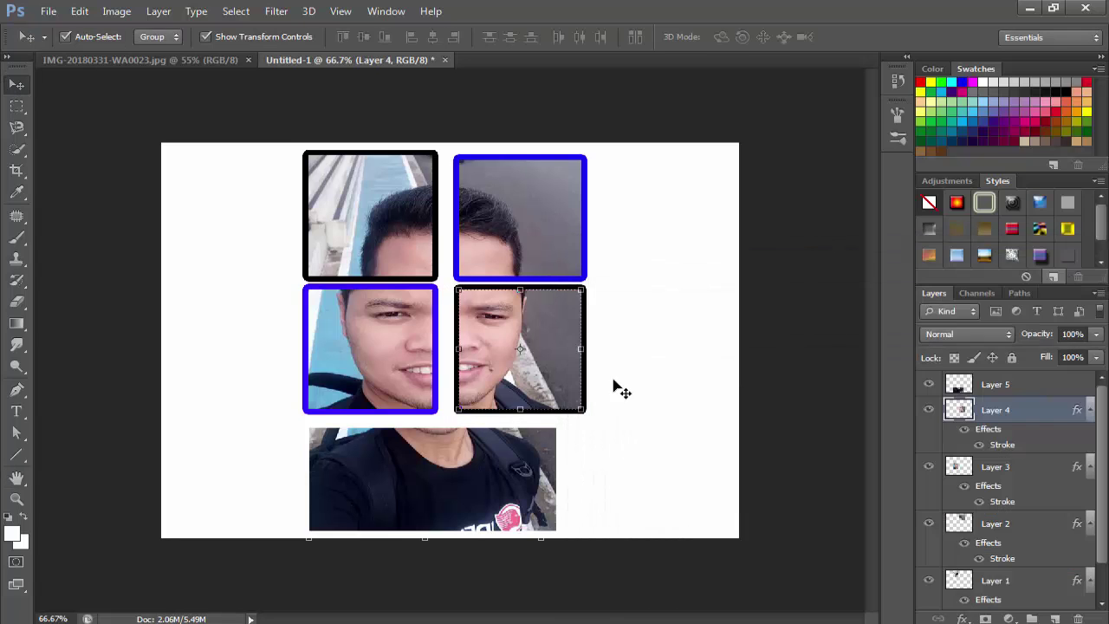
# Add an outside stroke to the wide chest piece and make it slightly thicker than the other frames.
pyautogui.click(501, 452)
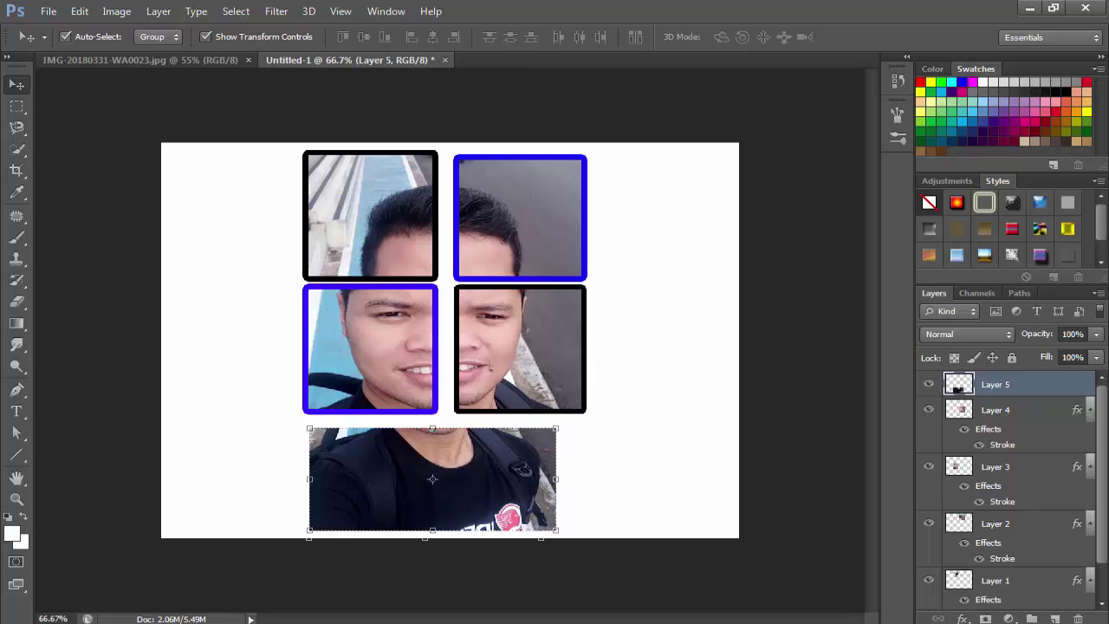
pyautogui.click(962, 618)
pyautogui.click(977, 459)
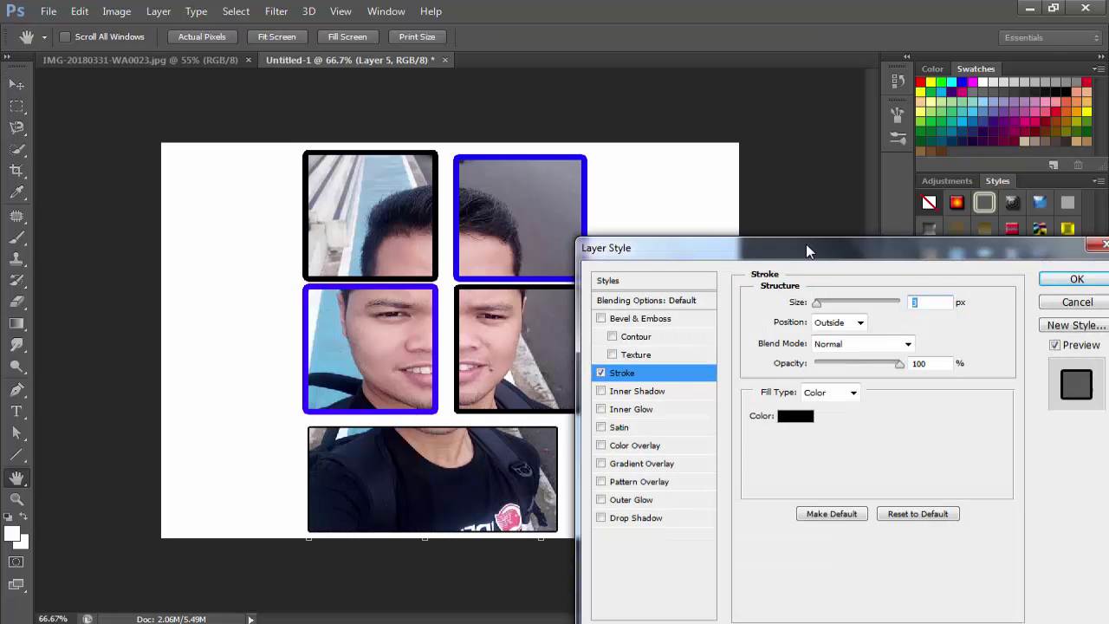
pyautogui.moveTo(806, 243); pyautogui.dragTo(838, 203)
pyautogui.moveTo(854, 266); pyautogui.dragTo(855, 265)
# Change the stroke color of the wide chest piece to dark gray #3a3a33 and apply the layer style.
pyautogui.click(827, 376)
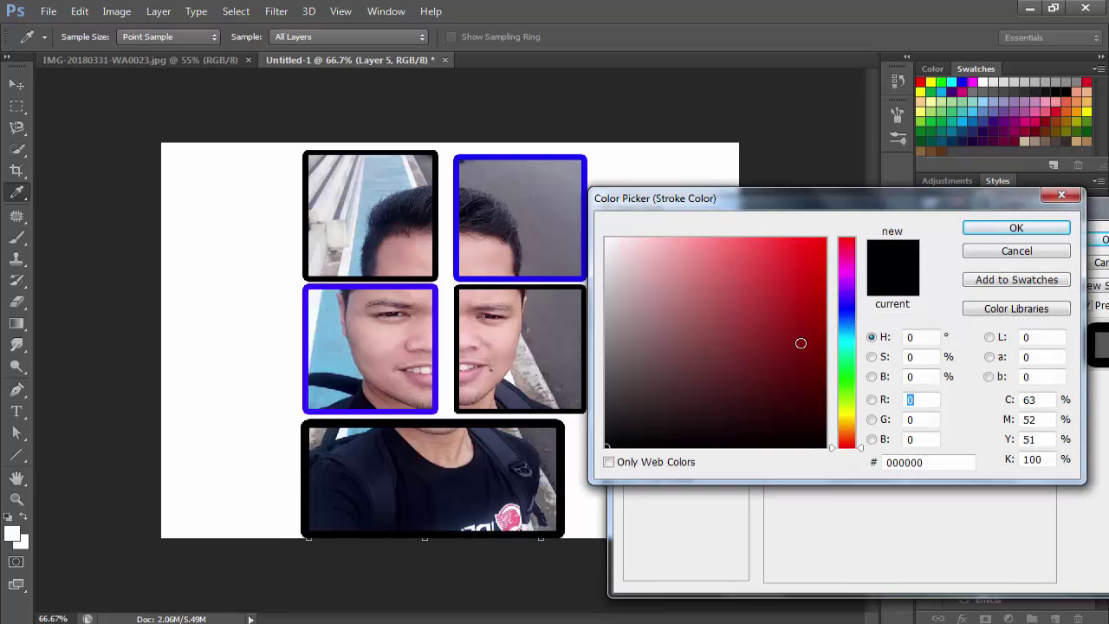
pyautogui.click(804, 274)
pyautogui.click(845, 416)
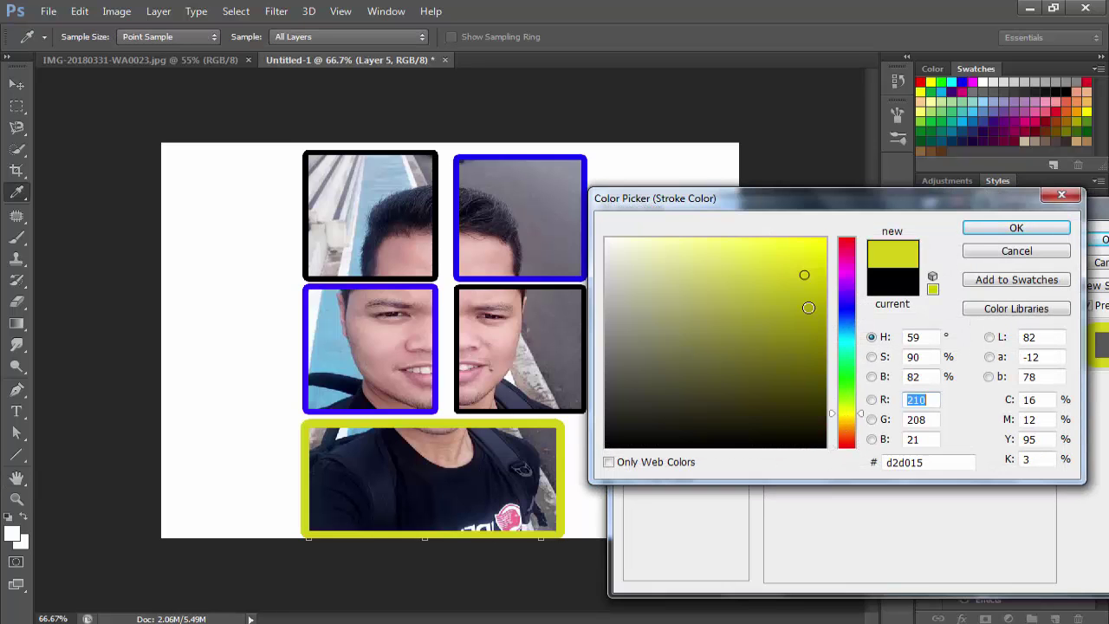
pyautogui.click(757, 265)
pyautogui.click(648, 273)
pyautogui.click(705, 379)
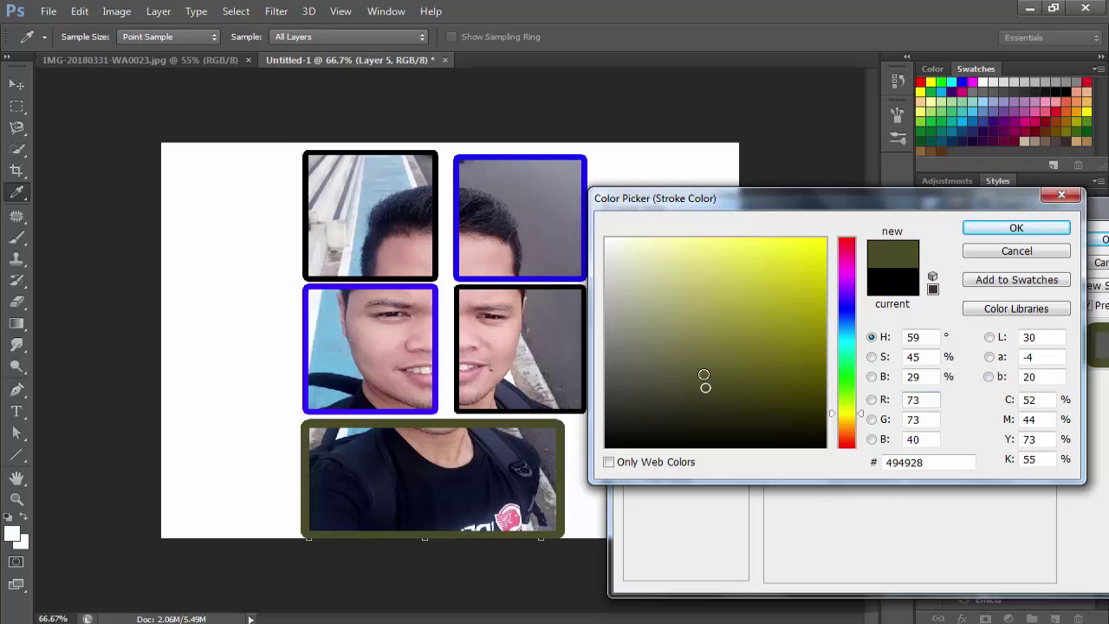
pyautogui.click(649, 389)
pyautogui.click(630, 398)
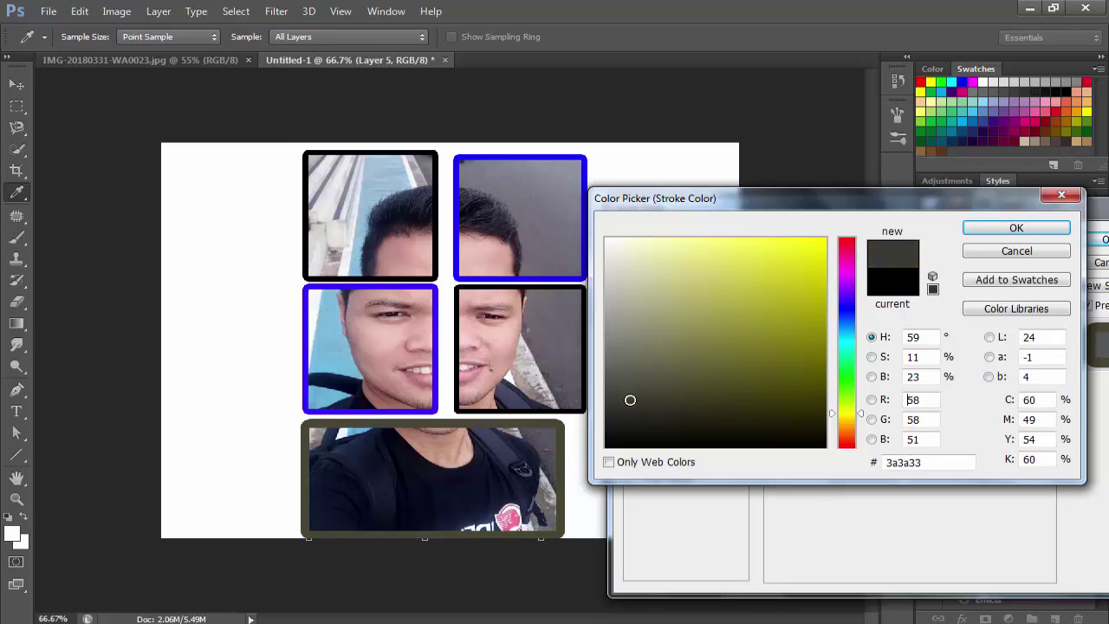
pyautogui.click(1005, 229)
pyautogui.click(1094, 243)
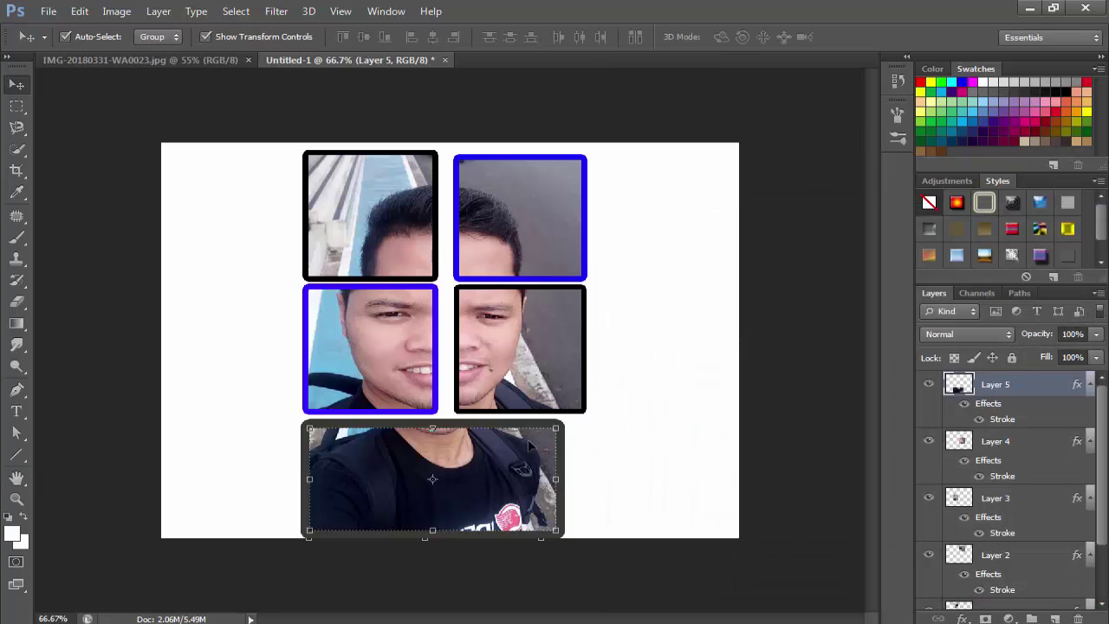
# Scale the wide chest piece down slightly, leaving a wider gap below the face pieces.
pyautogui.moveTo(495, 475)
pyautogui.mouseDown()
pyautogui.moveTo(509, 473)
pyautogui.moveTo(495, 475)
pyautogui.mouseUp()
pyautogui.hotkey('ctrl', 't')
pyautogui.moveTo(555, 428); pyautogui.dragTo(507, 452)
pyautogui.click(870, 36)
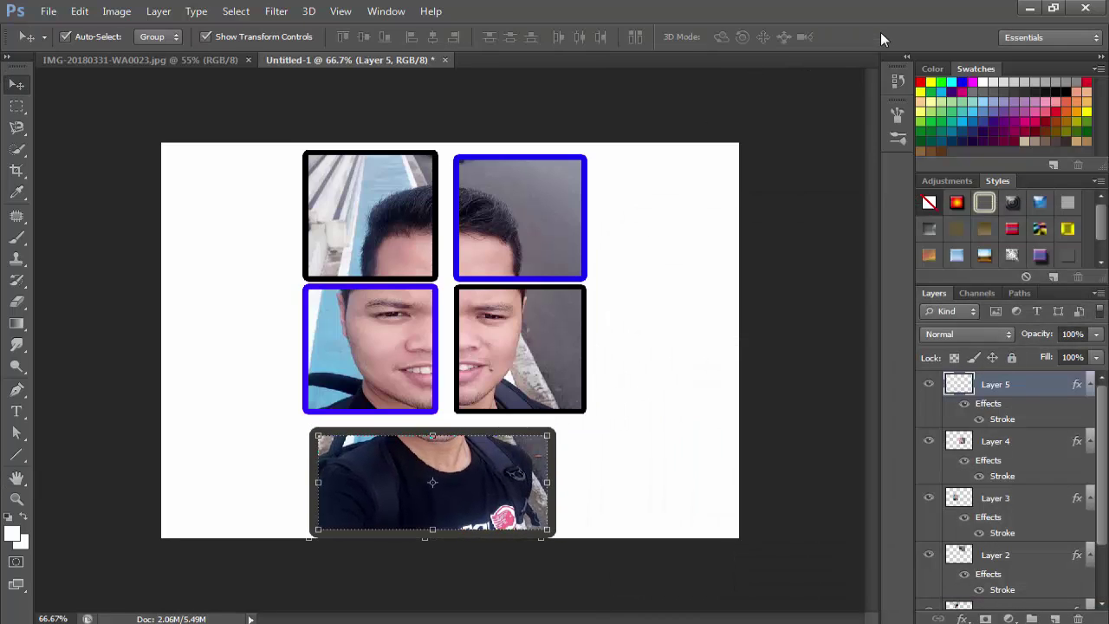
# Rotate the blue-framed piece with the right half of the hair clockwise so it tilts outward.
pyautogui.click(534, 204)
pyautogui.moveTo(595, 272); pyautogui.dragTo(606, 275)
pyautogui.click(870, 36)
# Tilt the black-framed piece with the left half of the hair slightly counterclockwise.
pyautogui.click(397, 225)
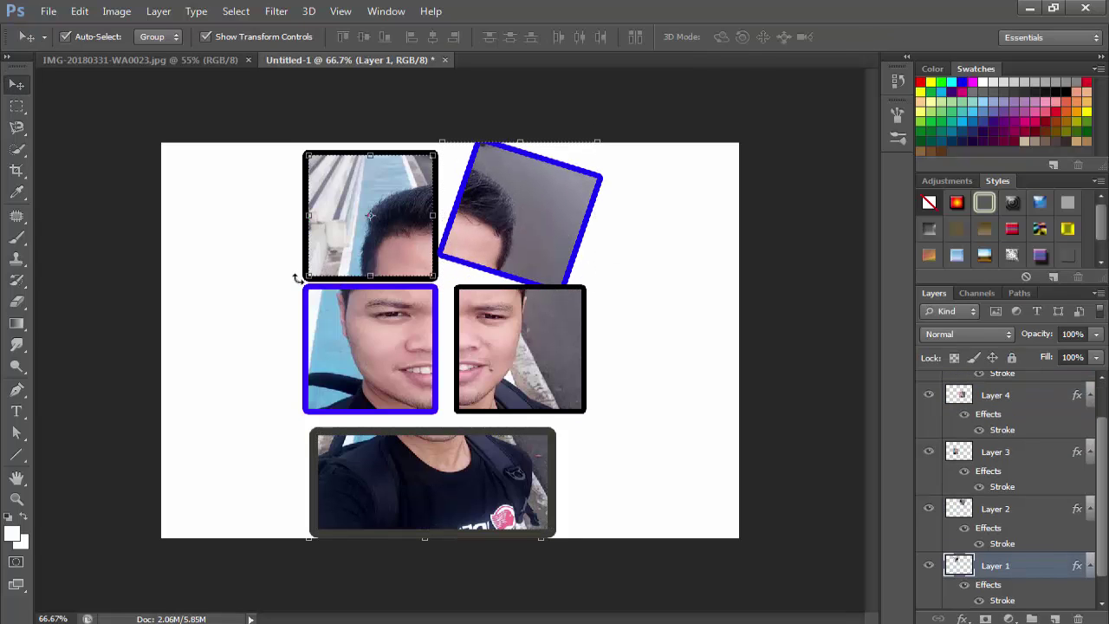
pyautogui.hotkey('ctrl', 't')
pyautogui.moveTo(297, 279); pyautogui.dragTo(321, 285)
pyautogui.click(870, 37)
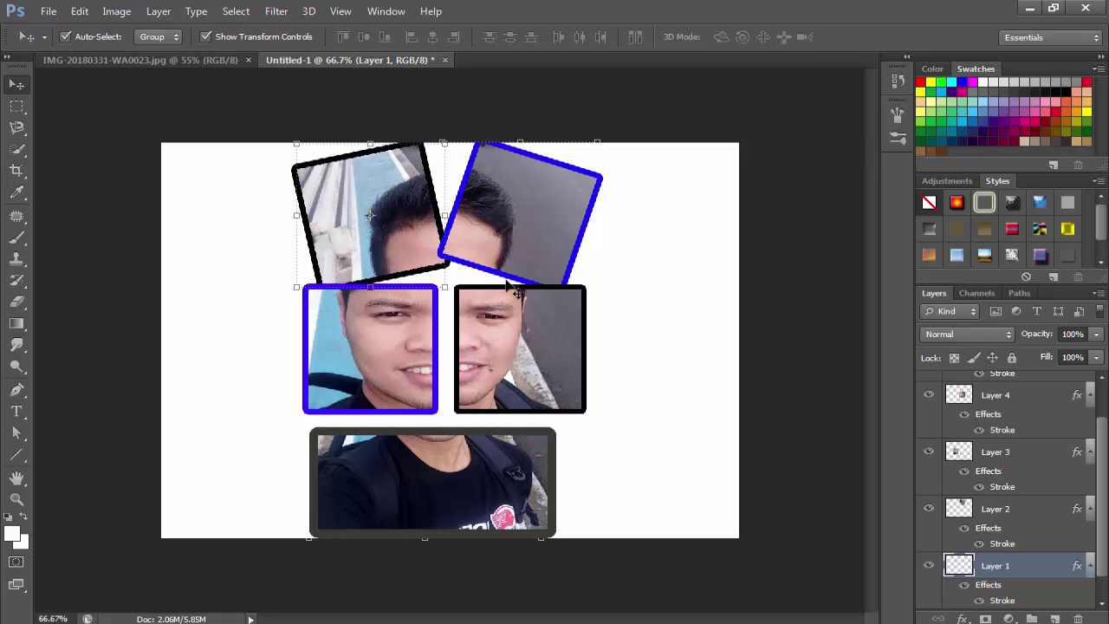
# Rotate the blue-framed left lower-face piece about 17.57° clockwise.
pyautogui.click(324, 409)
pyautogui.hotkey('ctrl', 't')
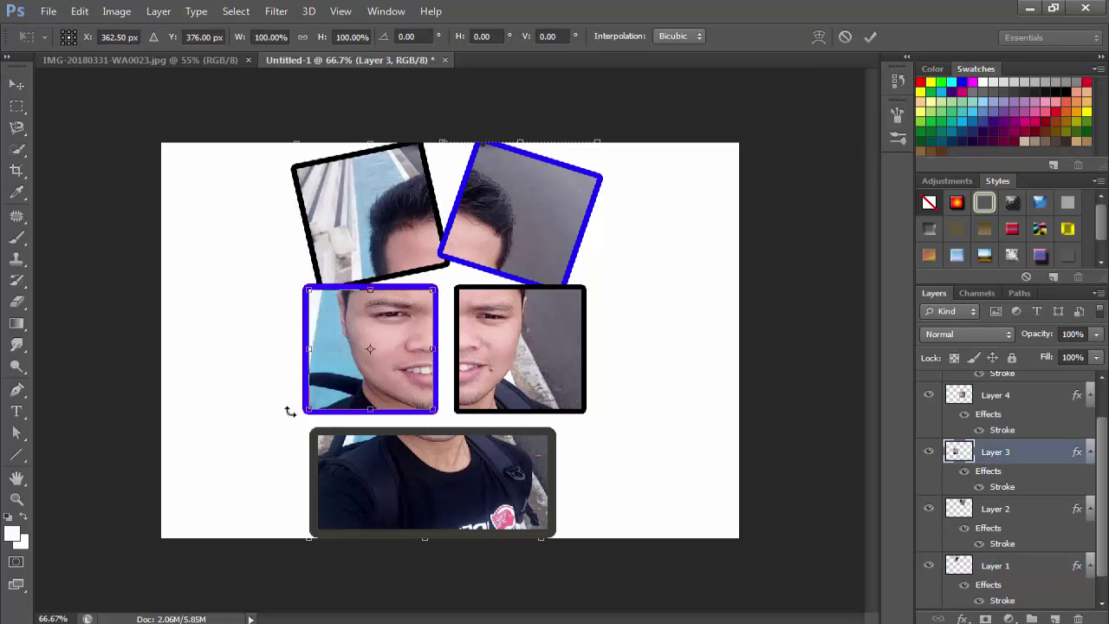
pyautogui.moveTo(290, 408); pyautogui.dragTo(257, 389)
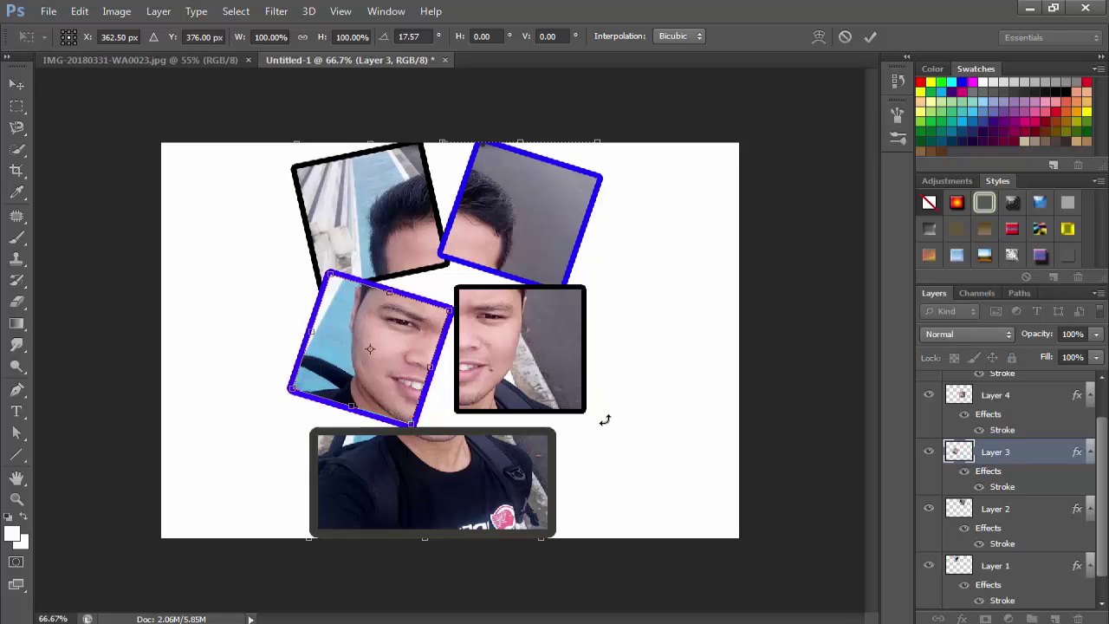
pyautogui.click(870, 36)
# Rotate the black-framed right lower-face piece strongly clockwise and move it up to overlap the neighboring pieces.
pyautogui.click(568, 400)
pyautogui.hotkey('ctrl', 't')
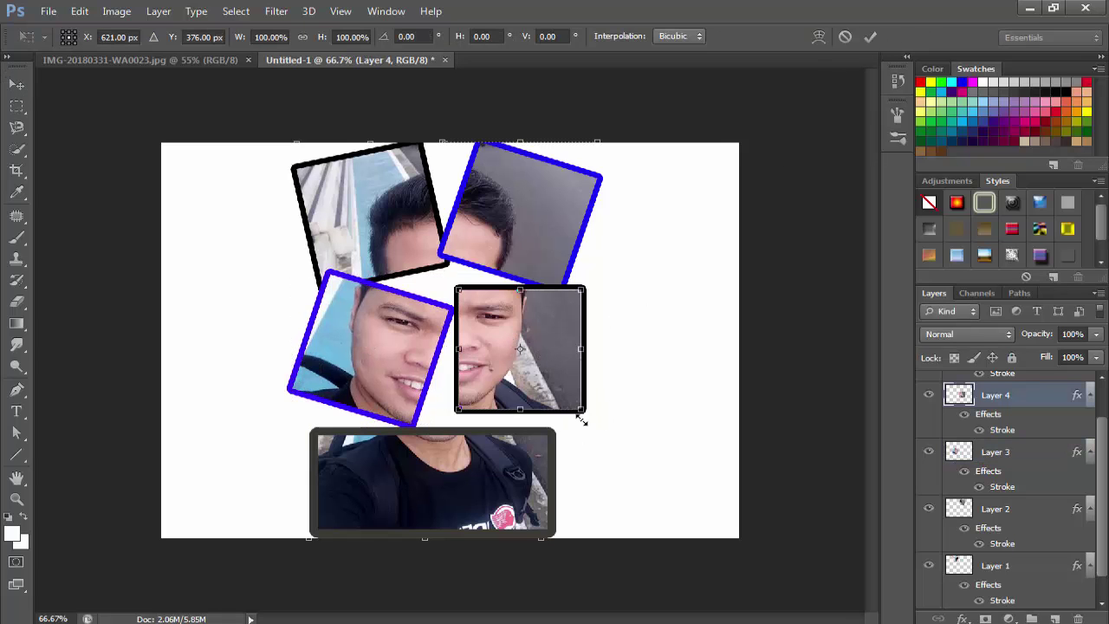
pyautogui.moveTo(597, 421); pyautogui.dragTo(554, 409)
pyautogui.click(870, 36)
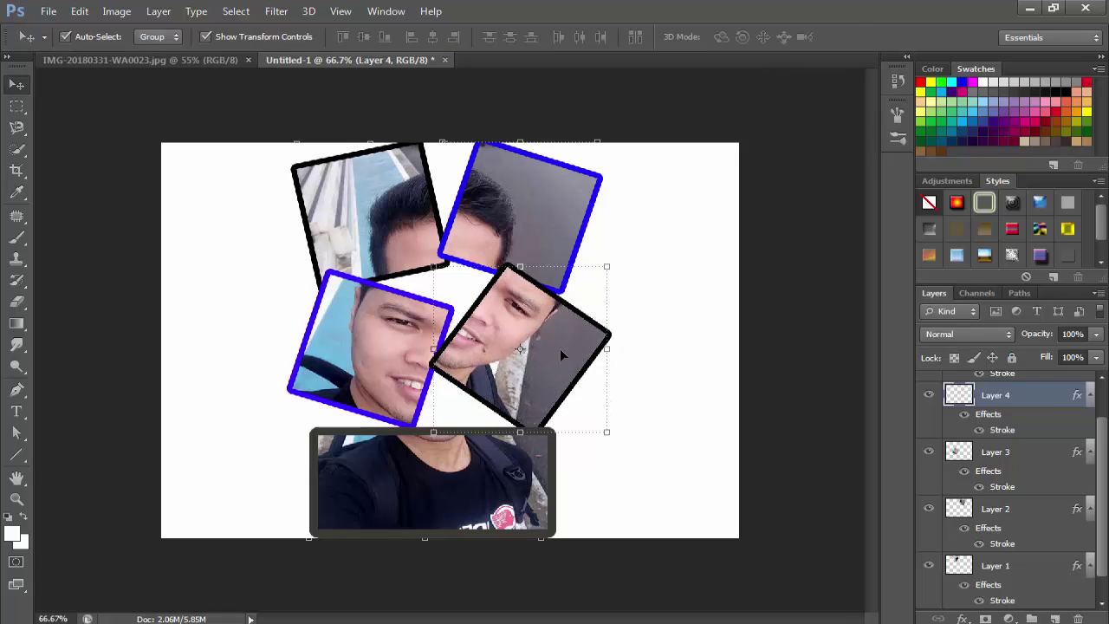
pyautogui.moveTo(560, 348)
pyautogui.mouseDown()
pyautogui.moveTo(544, 353)
pyautogui.moveTo(553, 335)
pyautogui.mouseUp()
# Rotate the wide chest piece to -12.76° and move it up to overlap the lower-face pieces.
pyautogui.click(487, 475)
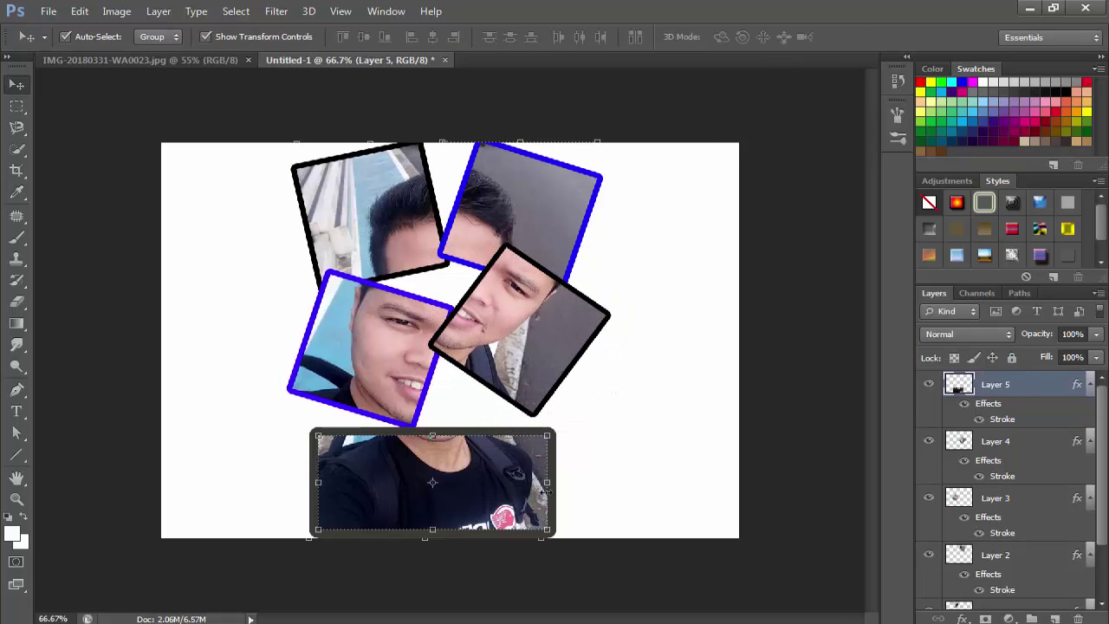
pyautogui.moveTo(554, 540); pyautogui.dragTo(597, 507)
pyautogui.moveTo(509, 502); pyautogui.dragTo(515, 443)
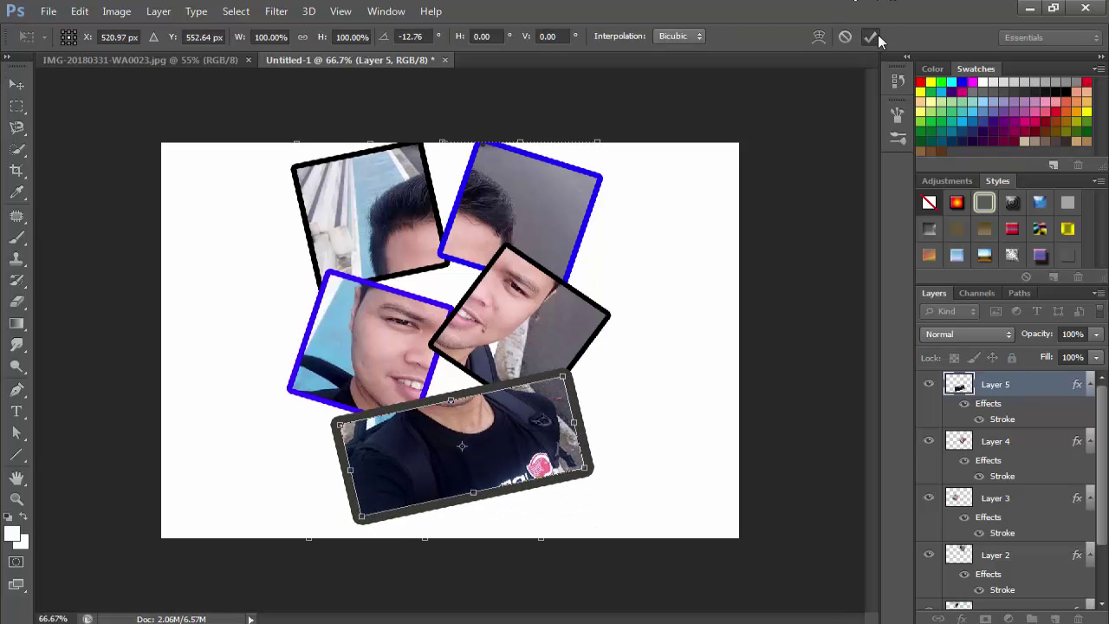
pyautogui.click(870, 37)
# Select all five photo pieces and scale them together to 98.90% width and 94.86% height, keeping them inside the canvas.
pyautogui.moveTo(265, 121); pyautogui.dragTo(651, 520)
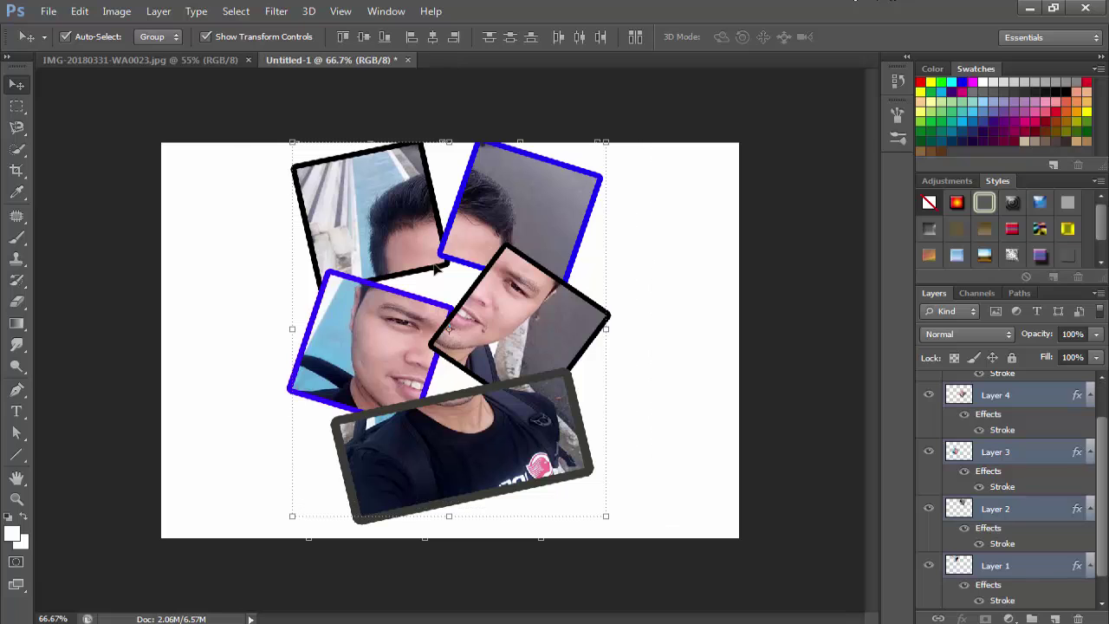
pyautogui.moveTo(606, 140); pyautogui.dragTo(589, 168)
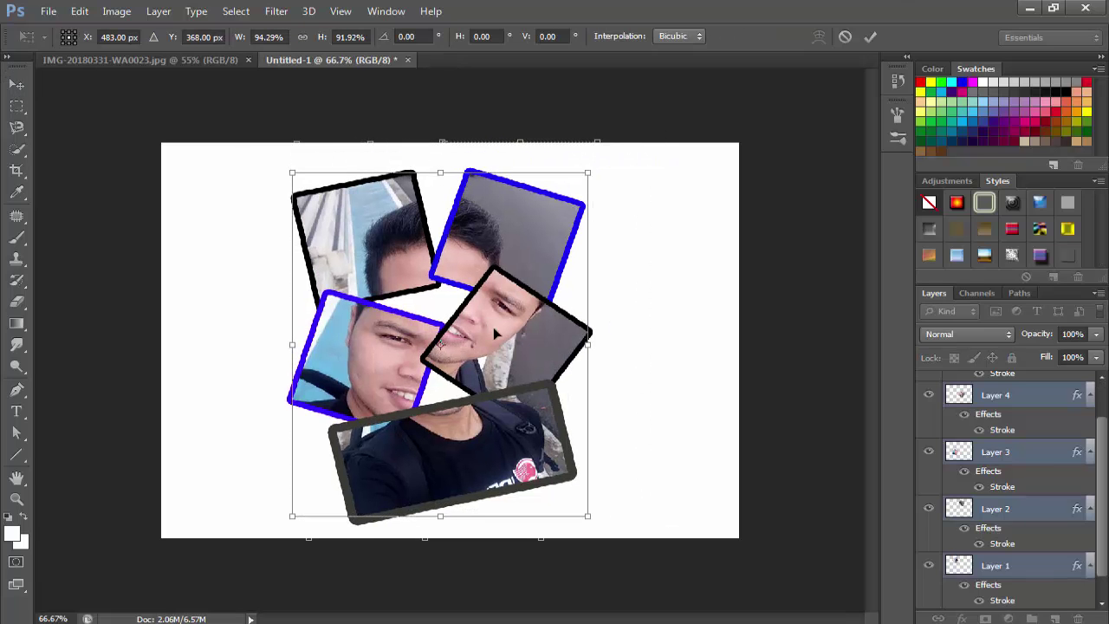
pyautogui.moveTo(493, 326); pyautogui.dragTo(495, 316)
pyautogui.moveTo(588, 506); pyautogui.dragTo(603, 517)
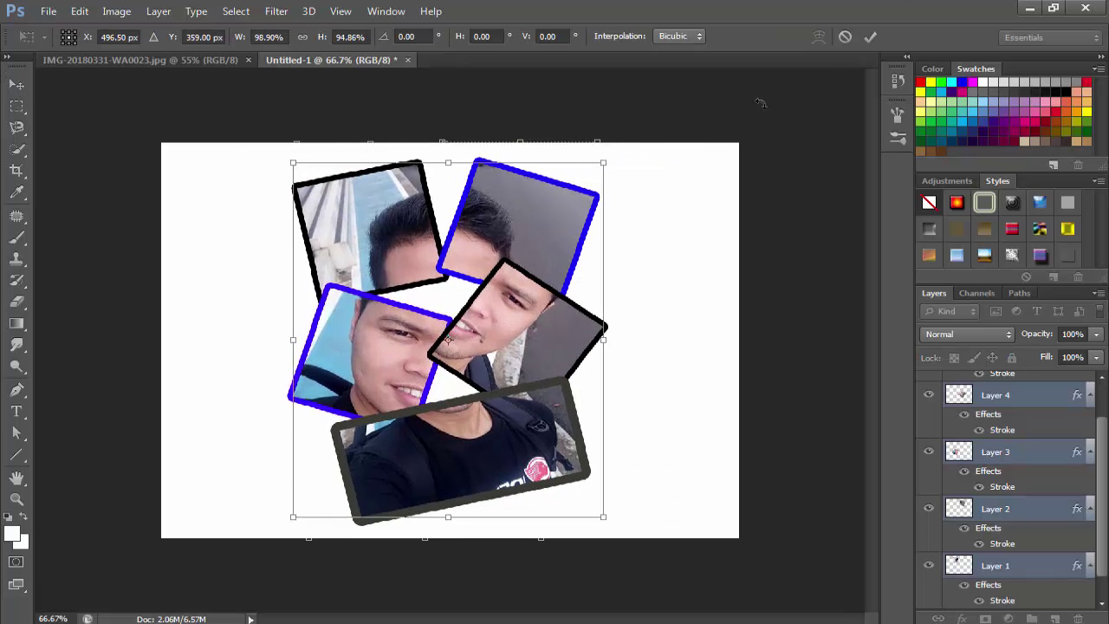
pyautogui.click(874, 36)
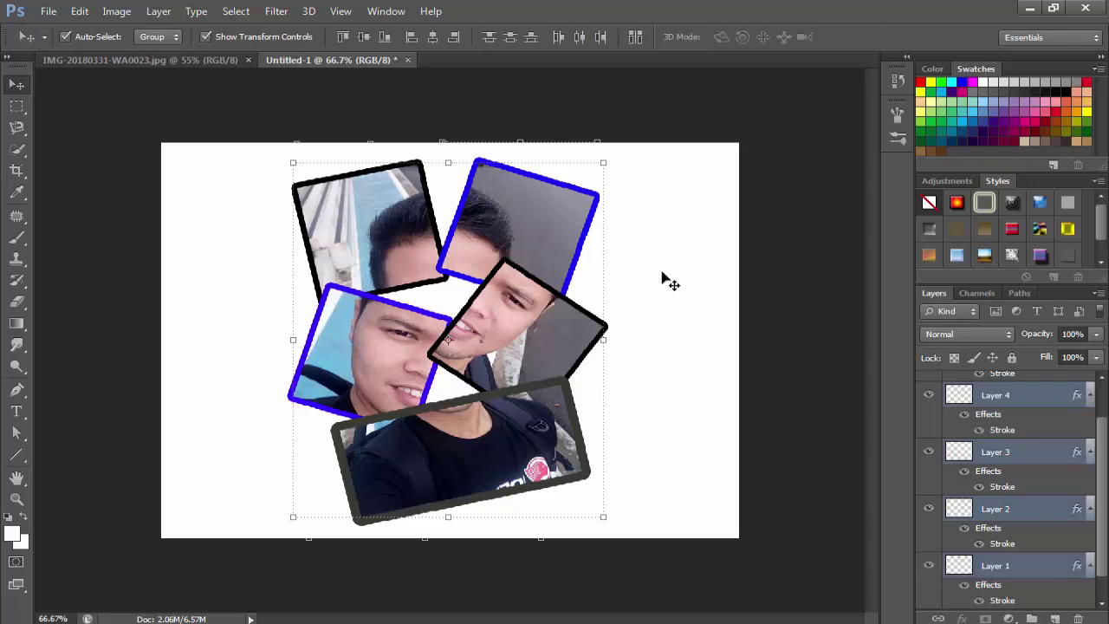
# Merge all visible layers of the collage into the single Background layer.
pyautogui.click(997, 398)
pyautogui.hotkey('ctrl', 'shift', 'e')
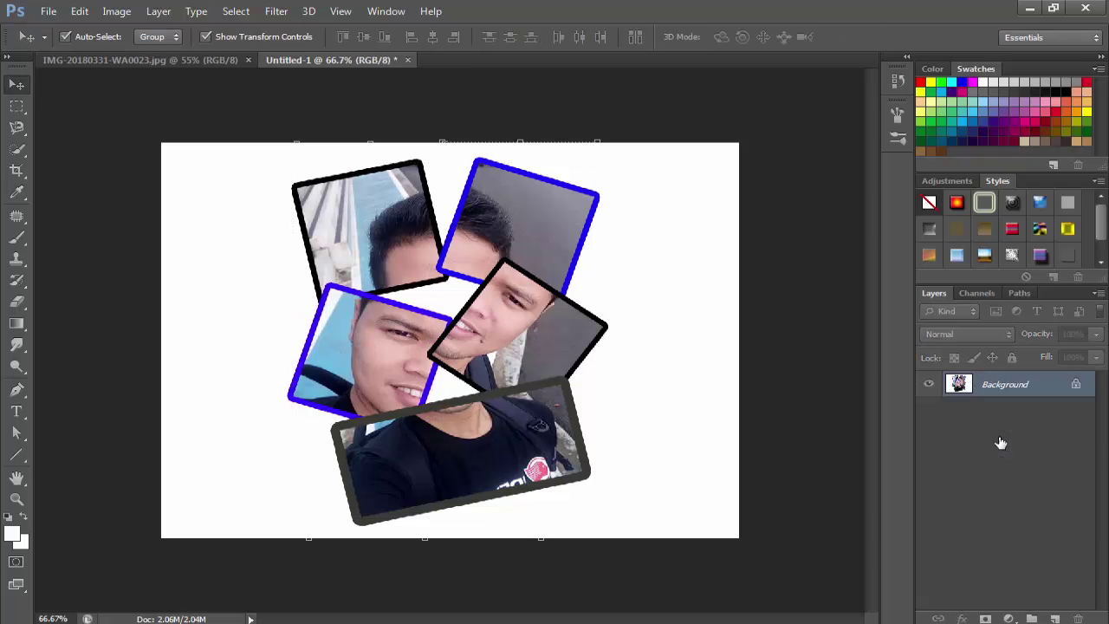
pyautogui.scroll(3, 441, 350)
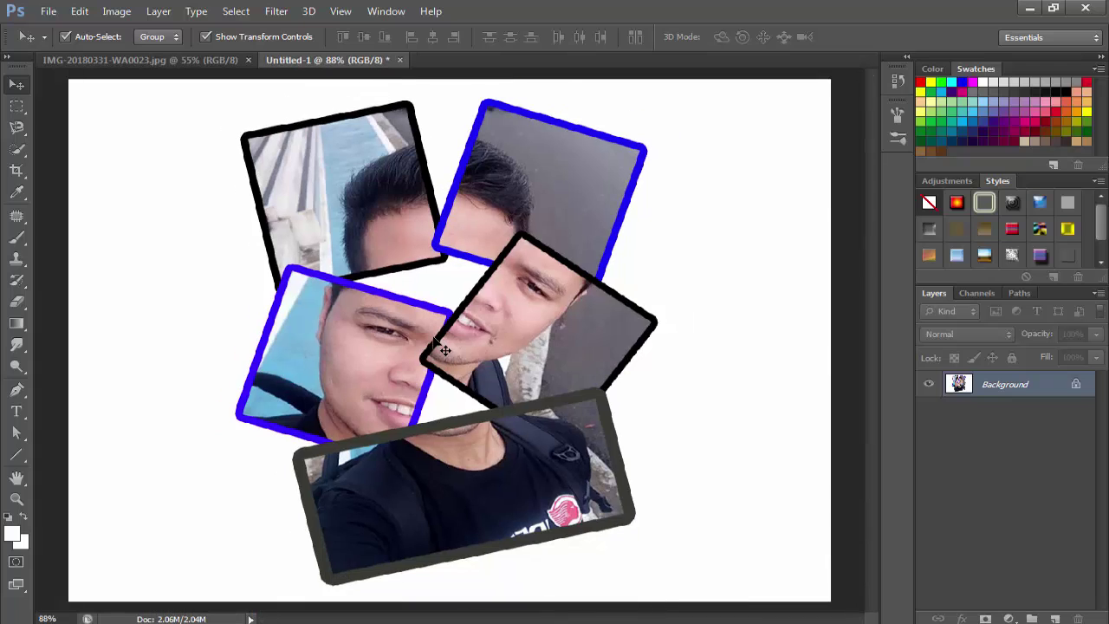
# Clear the leftover rectangular selection in the original photo IMG-20180331-WA0023.jpg and return to the collage document.
pyautogui.click(202, 58)
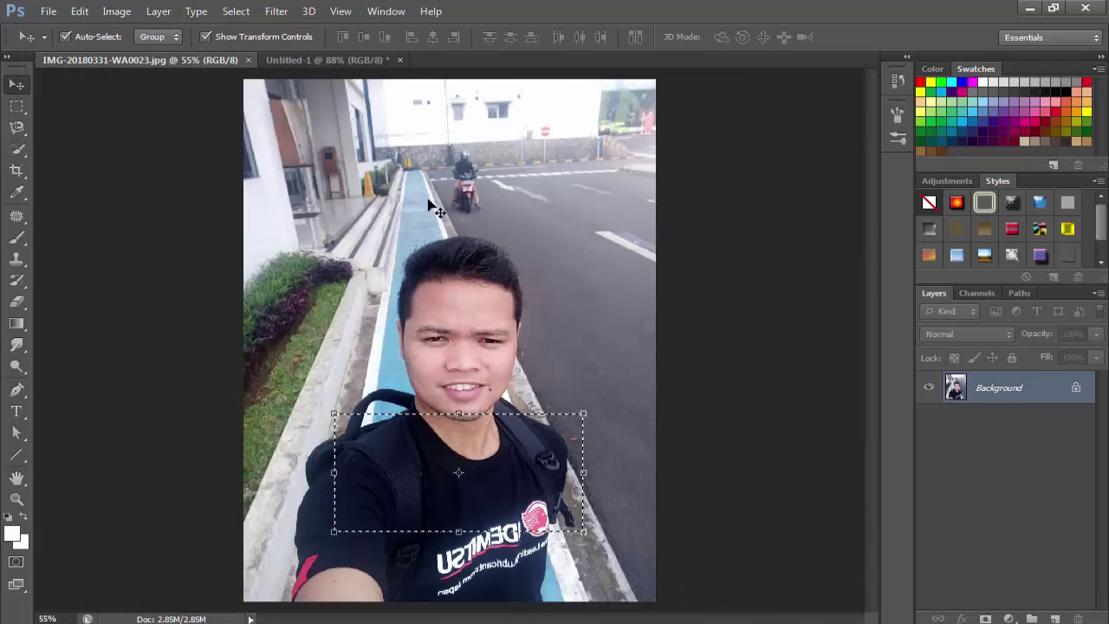
pyautogui.click(16, 104)
pyautogui.hotkey('ctrl', 'd')
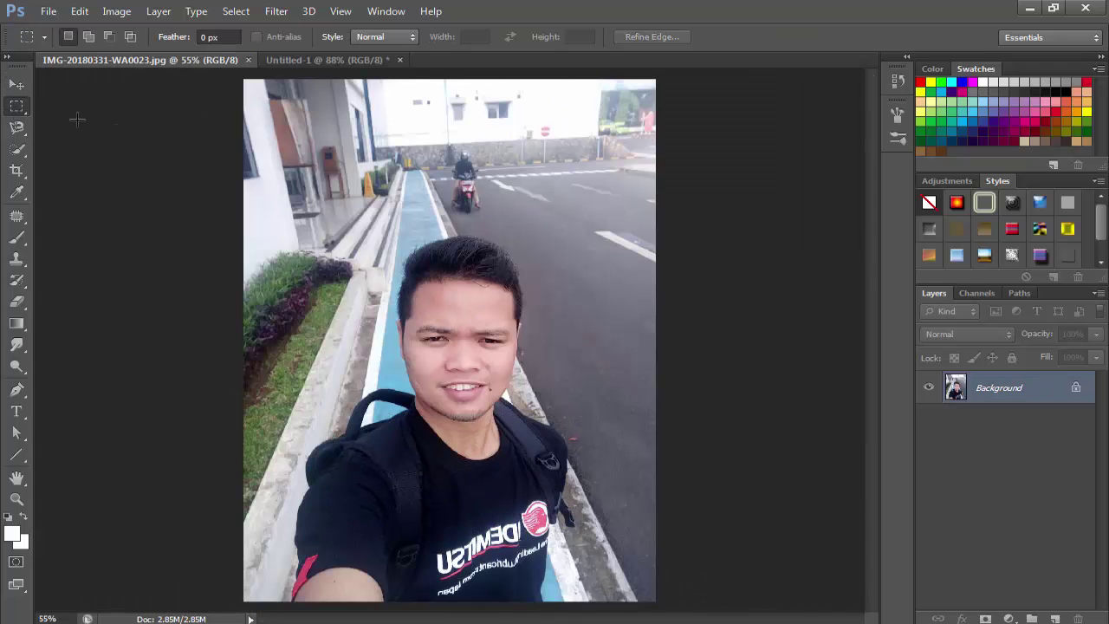
pyautogui.press('v')
pyautogui.click(329, 60)
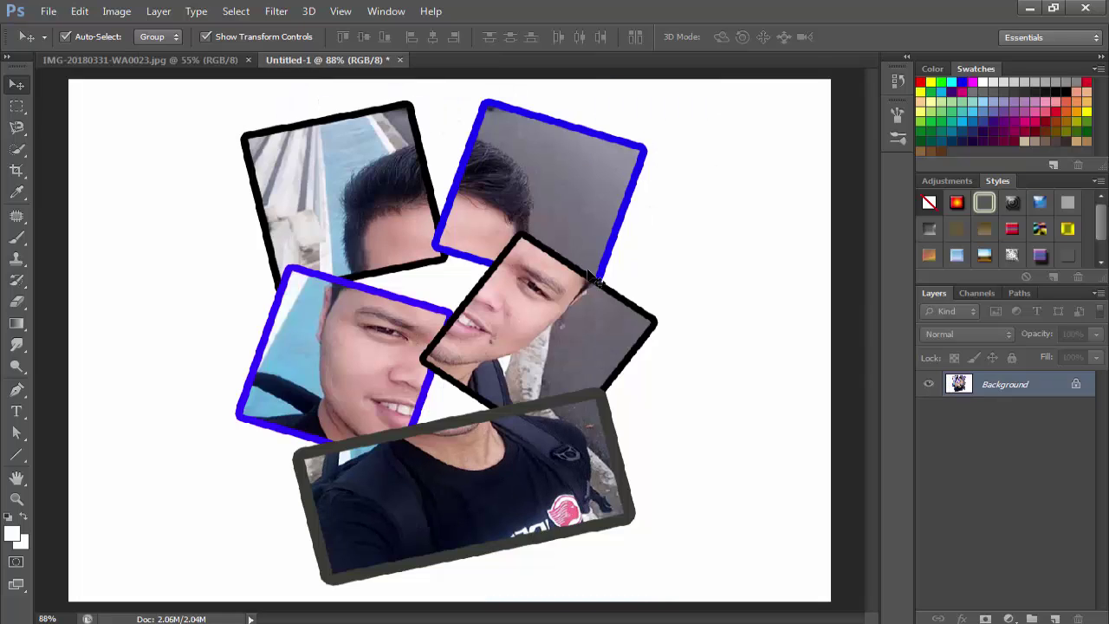
# Save the collage in My Pictures as a JPEG named Photo Puzzle with maximum quality 12 and Baseline ("Standard") format.
pyautogui.scroll(1, 532, 395)
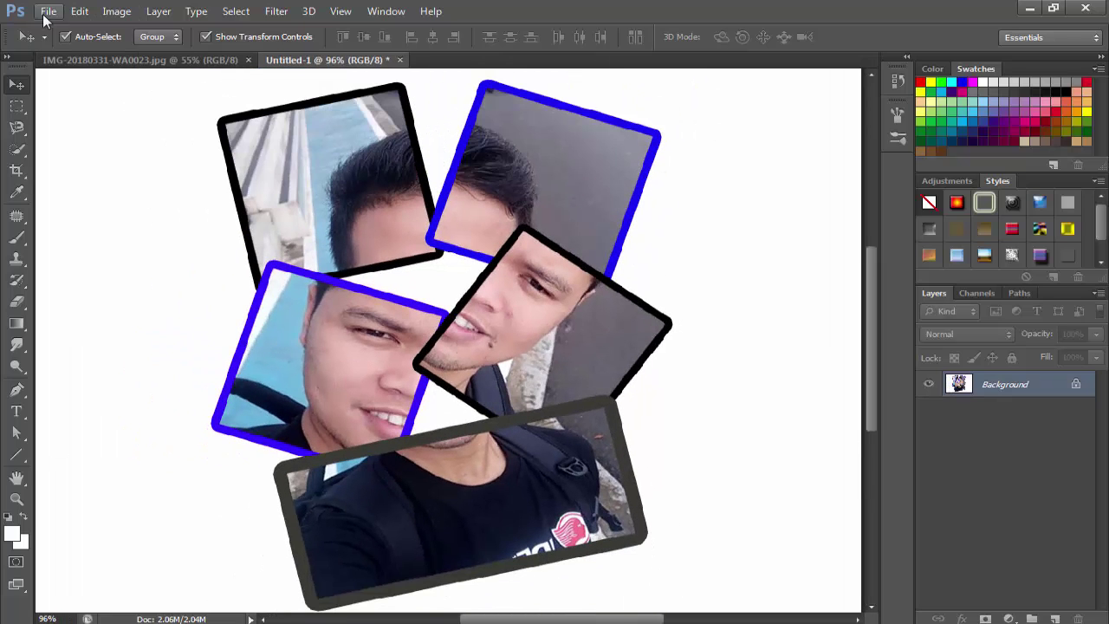
pyautogui.click(45, 11)
pyautogui.click(65, 198)
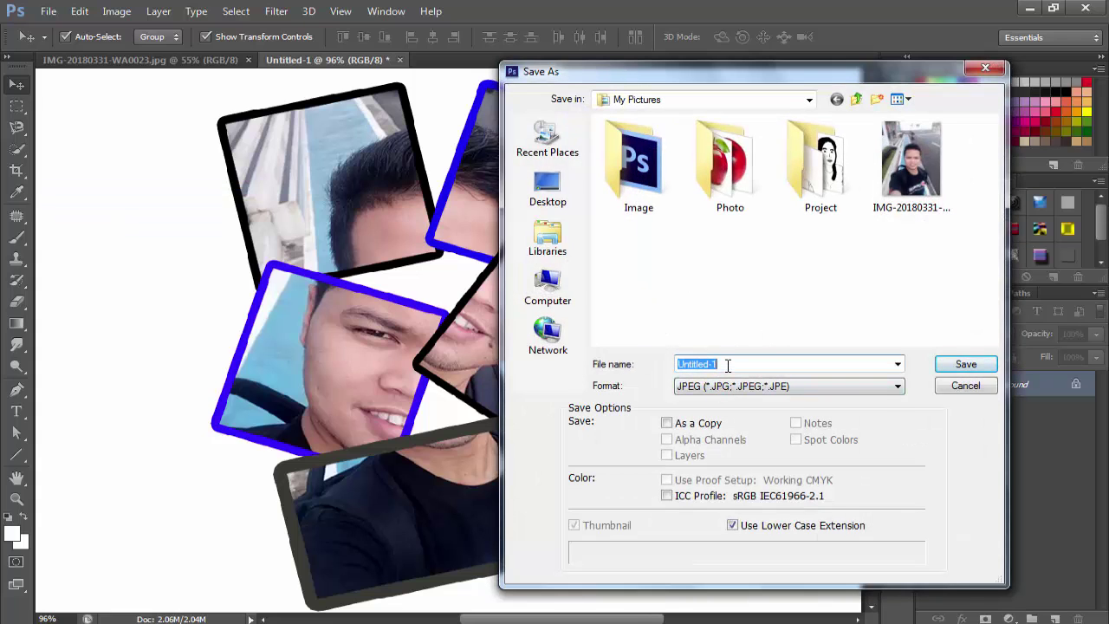
pyautogui.write('Ph')
pyautogui.press('BackSpace')
pyautogui.write('hoto Puzzle')
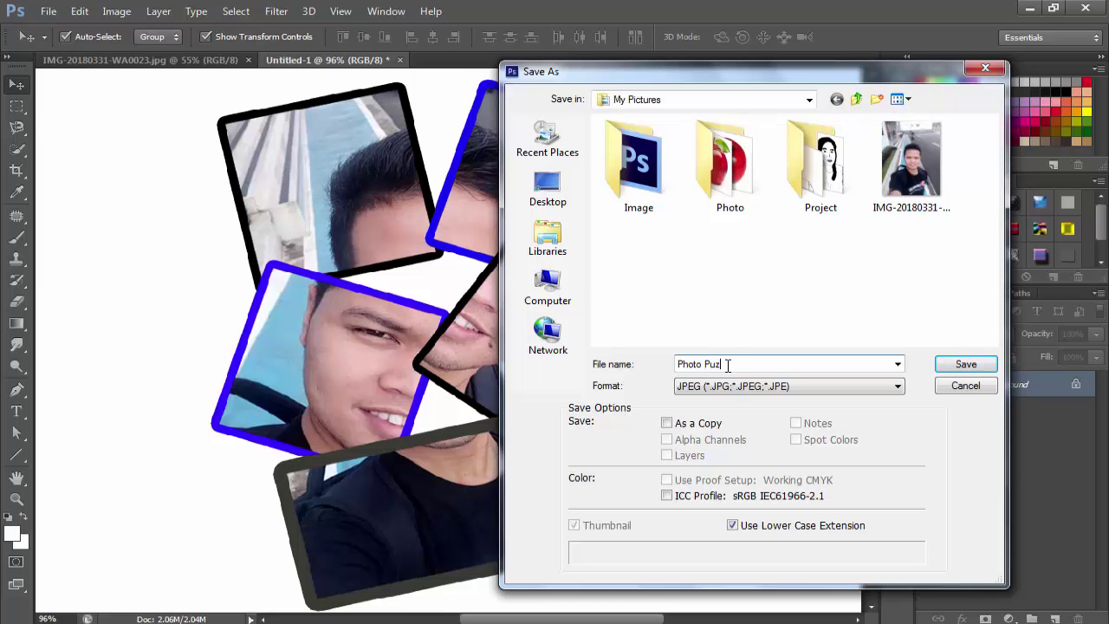
pyautogui.click(965, 364)
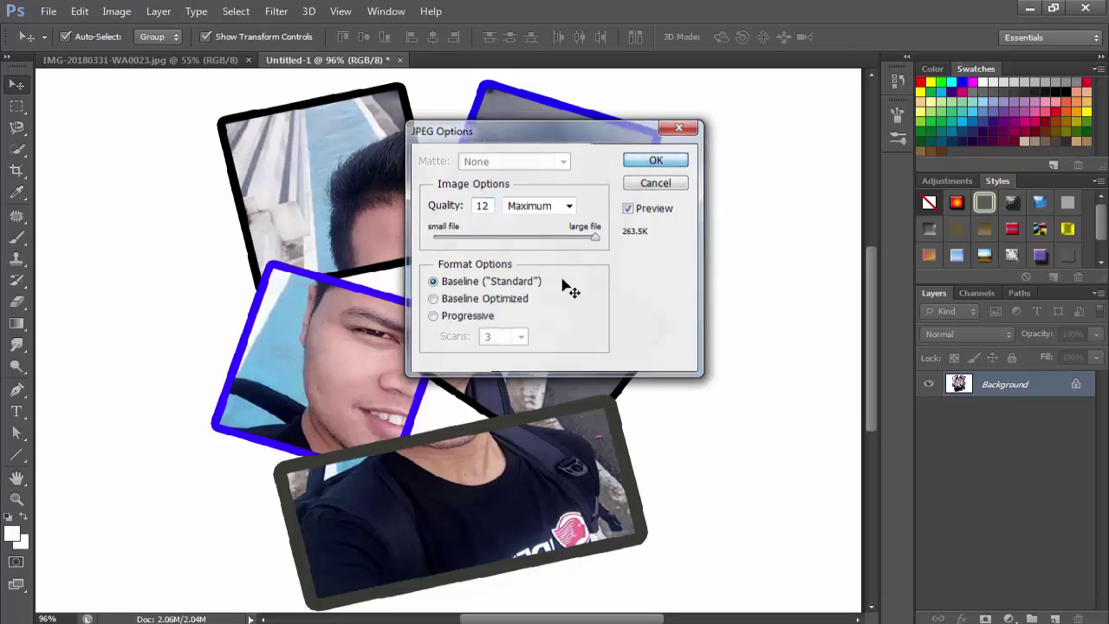
pyautogui.press('Return')
# Compare the finished collage with the original portrait photo.
pyautogui.scroll(-2, 520, 347)
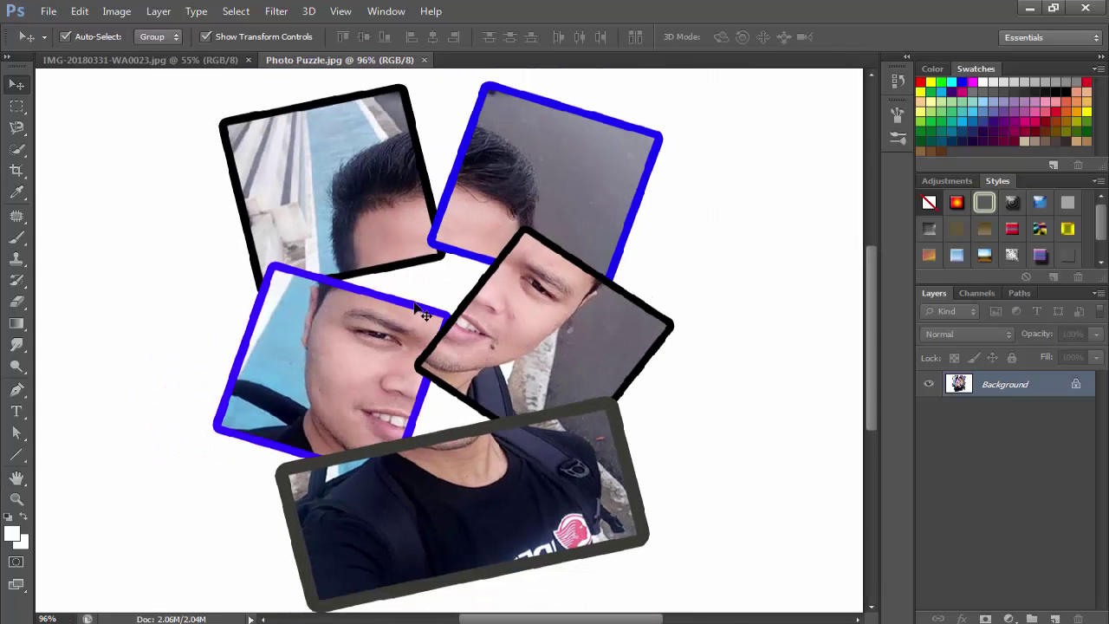
pyautogui.moveTo(868, 359); pyautogui.dragTo(867, 358)
pyautogui.click(110, 62)
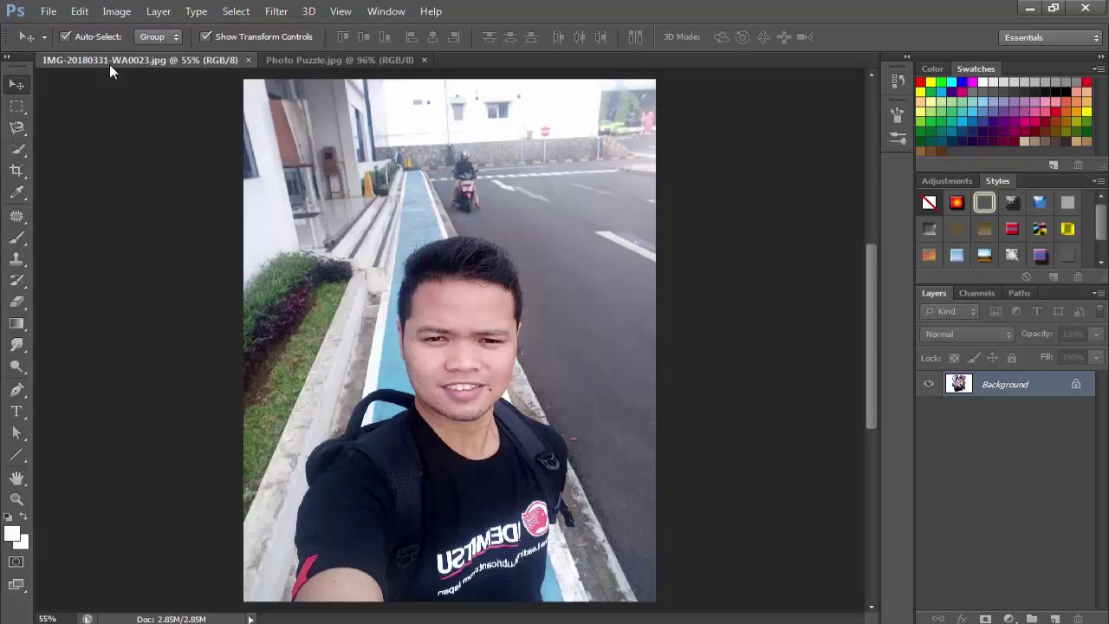
pyautogui.click(330, 62)
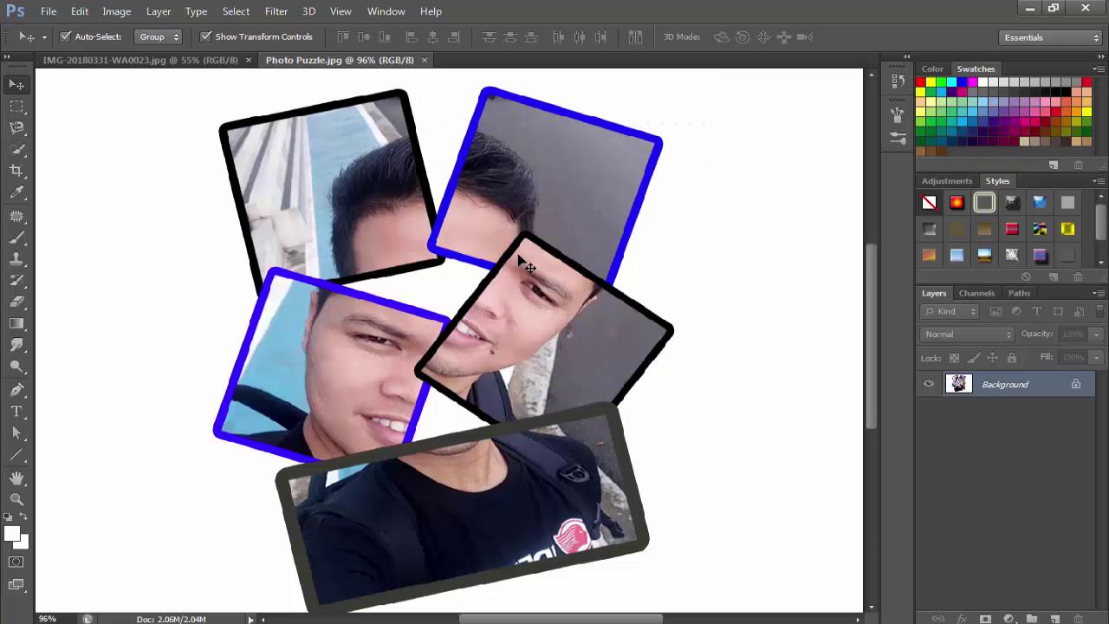